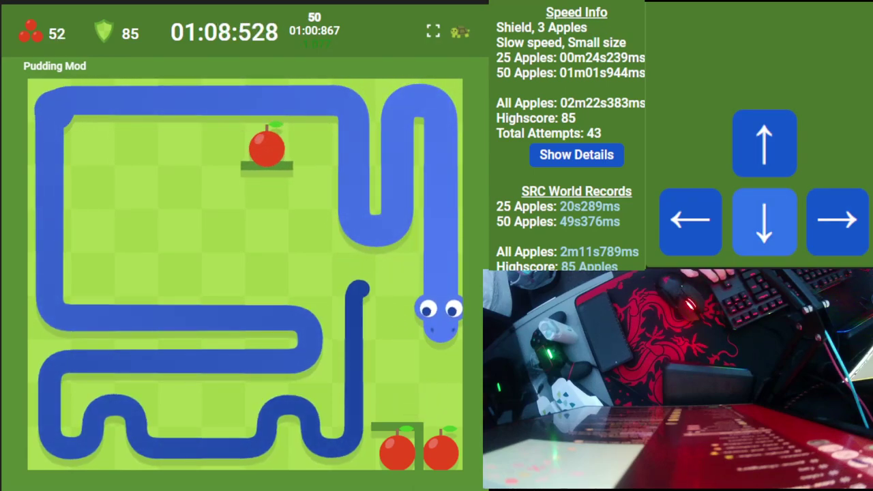
Step: Loop the long snake around its own body to eat two apples, raising the count to 54
key("Left")
key("Up")
key("Left")
key("Down")
key("Left")
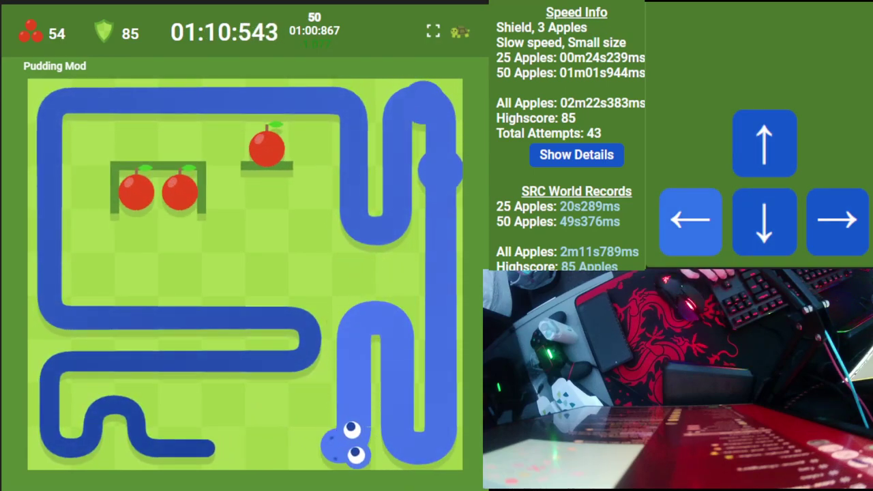
key("Up")
key("Right")
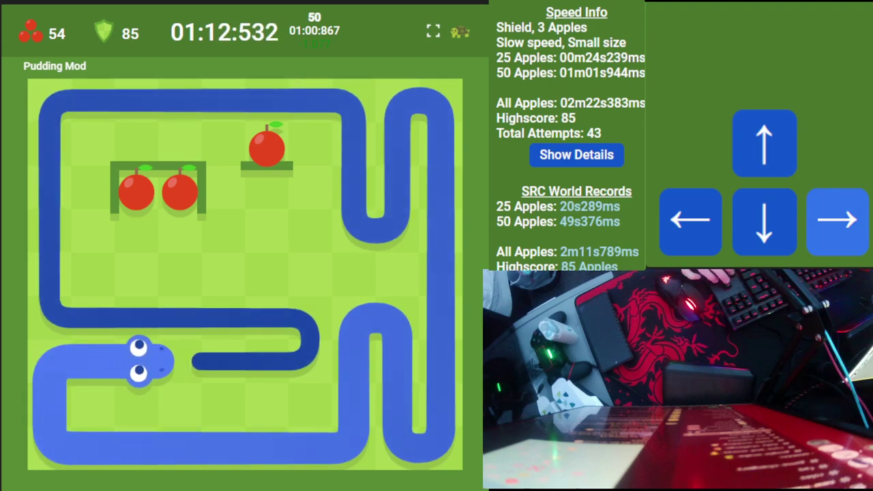
key("Up")
key("Up")
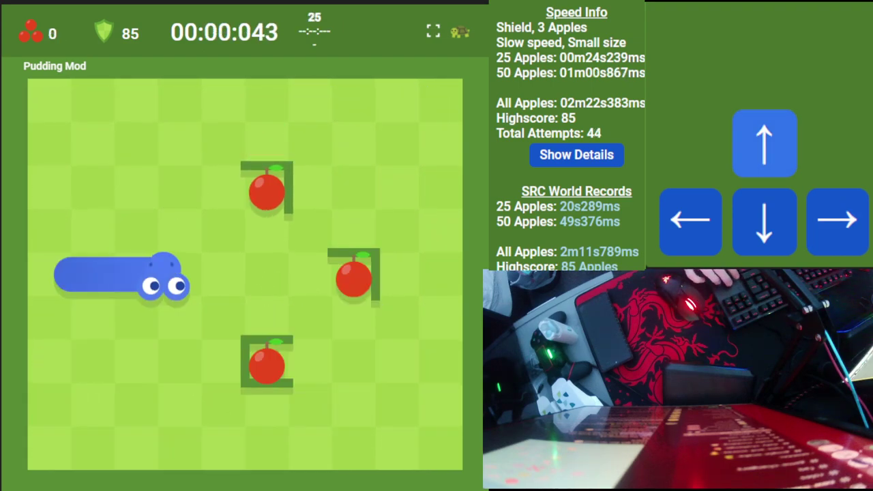
Step: Start attempt 44 and steer the new snake down to eat the first lower apples
key("Right")
key("Down")
key("Right")
key("Down")
key("Left")
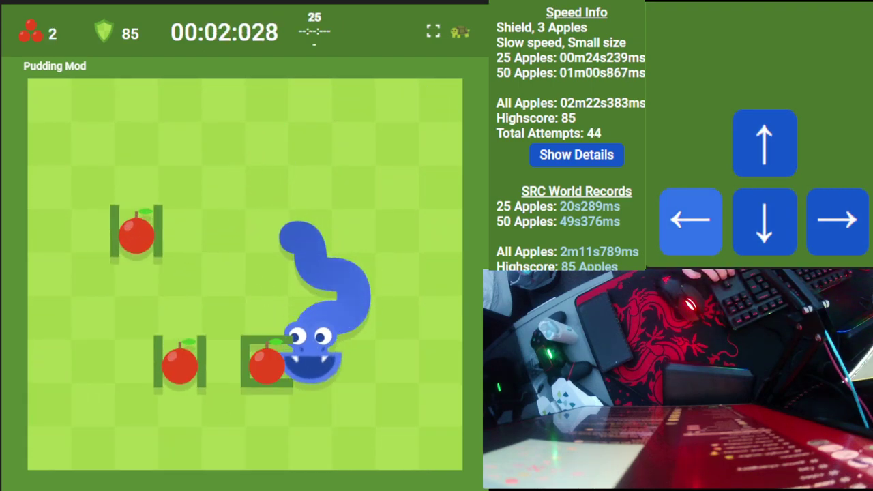
key("Down")
key("Left")
key("Up")
key("Left")
key("Up")
Step: Swing the snake across the top, down the right side, then zigzag through the lower apples
key("Right")
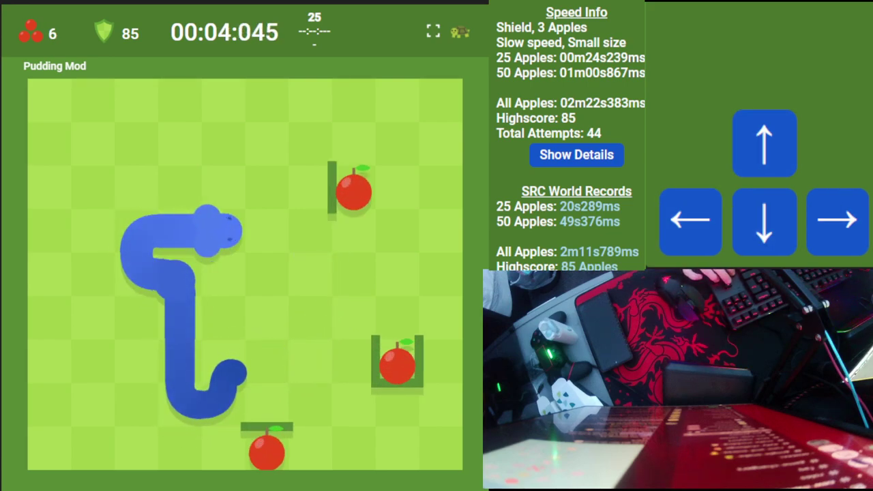
key("Up")
key("Right")
key("Down")
key("Left")
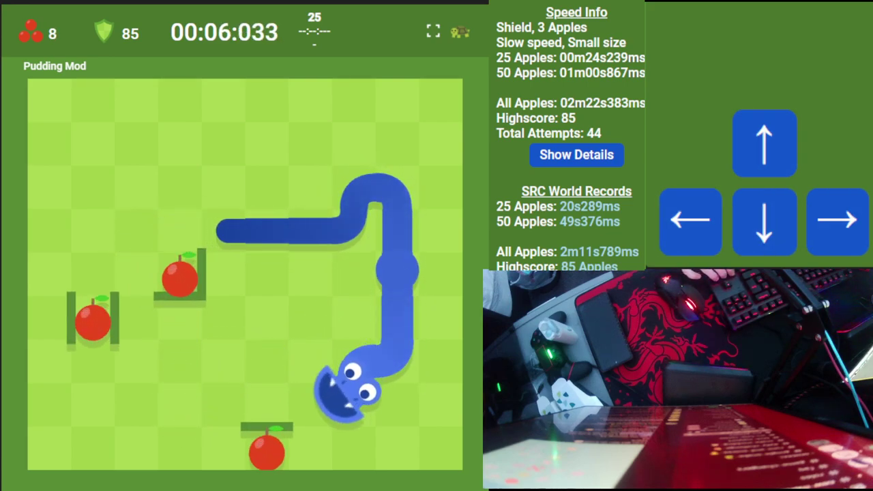
key("Down")
key("Left")
key("Up")
key("Left")
key("Up")
key("Left")
Step: Zigzag the snake up to the top apples, then down the right side and along the bottom
key("Up")
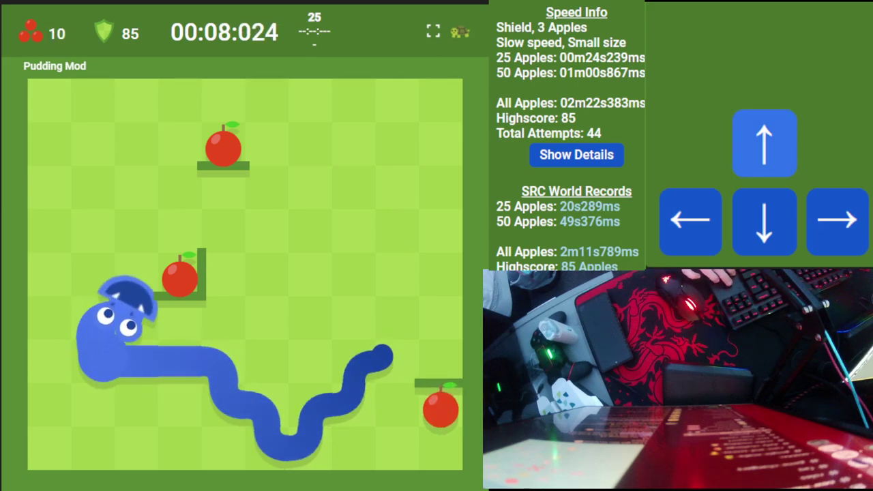
key("Right")
key("Up")
key("Right")
key("Up")
key("Right")
key("Down")
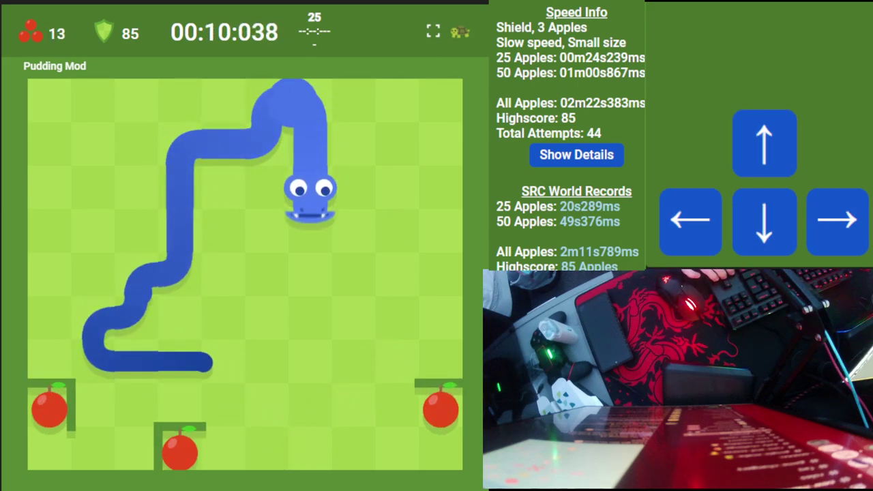
key("Right")
key("Down")
key("Right")
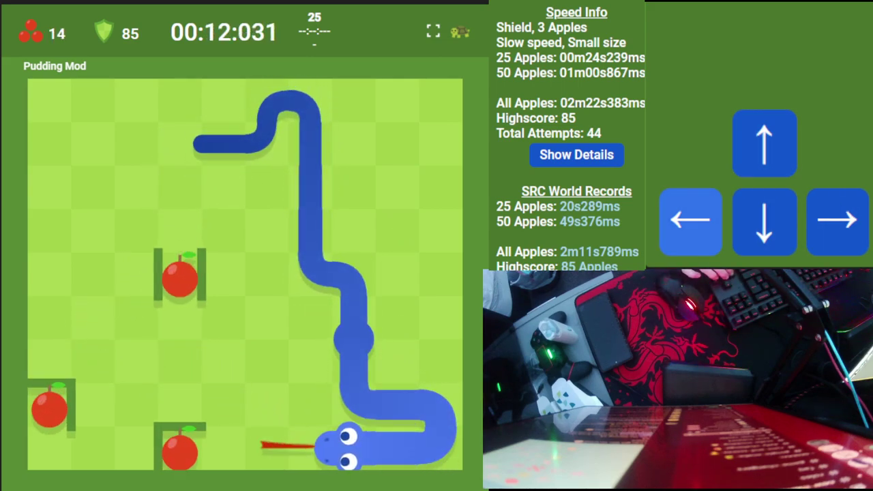
Step: Climb the snake up-right from the left wall and down the right edge, hitting the 25-apple split at 00:23:700
key("Up")
key("Right")
key("Up")
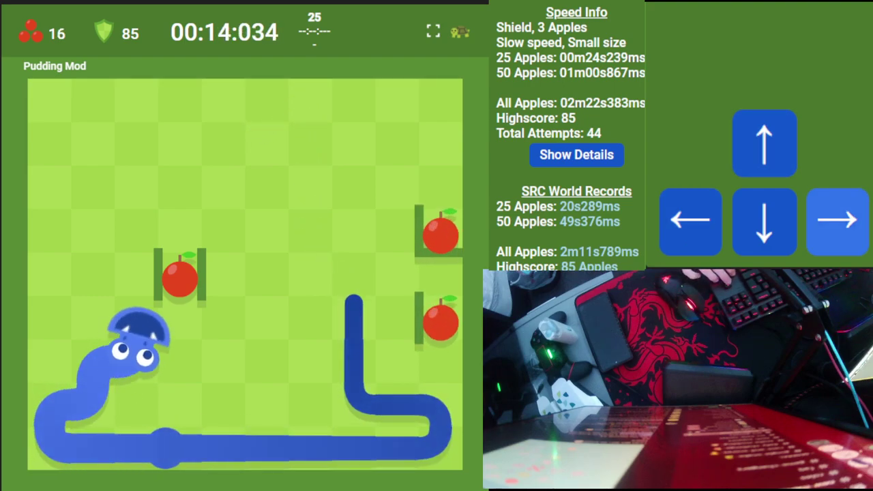
key("Right")
key("Up")
key("Right")
key("Up")
key("Right")
key("Down")
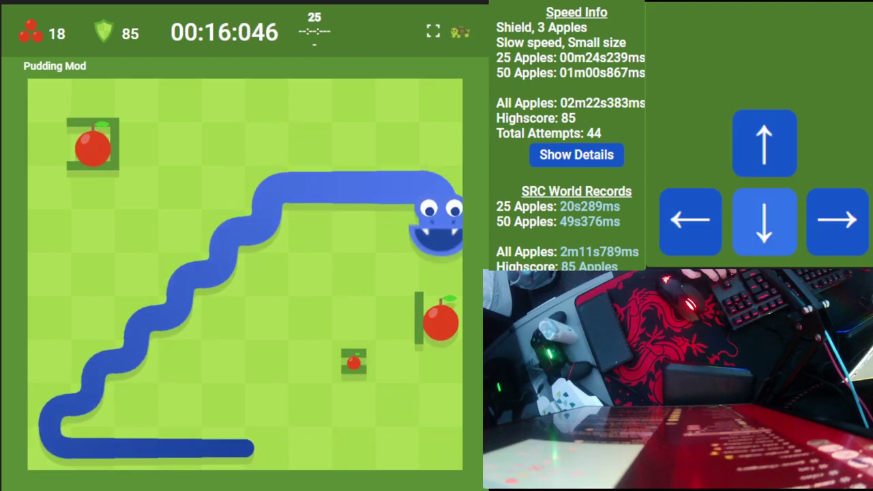
Step: Run the snake left along the bottom, up the left wall, and across the top to eat apples
key("Left")
key("Down")
key("Left")
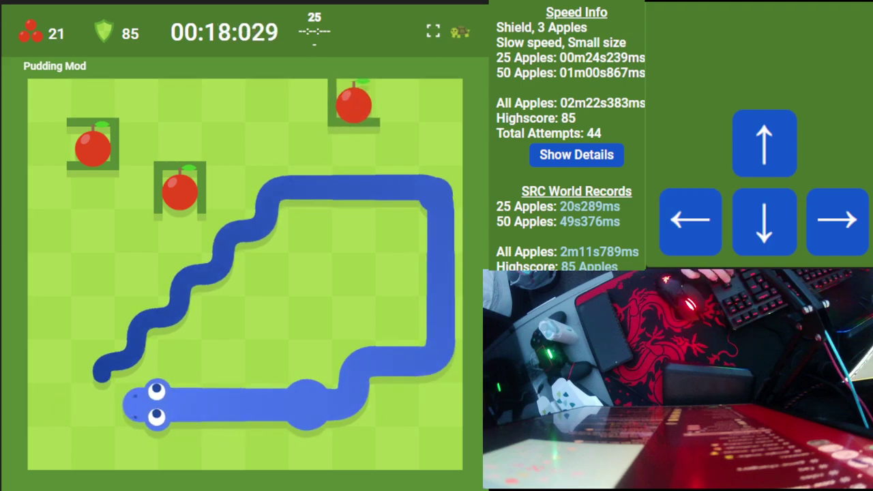
key("Left")
key("Up")
key("Right")
key("Down")
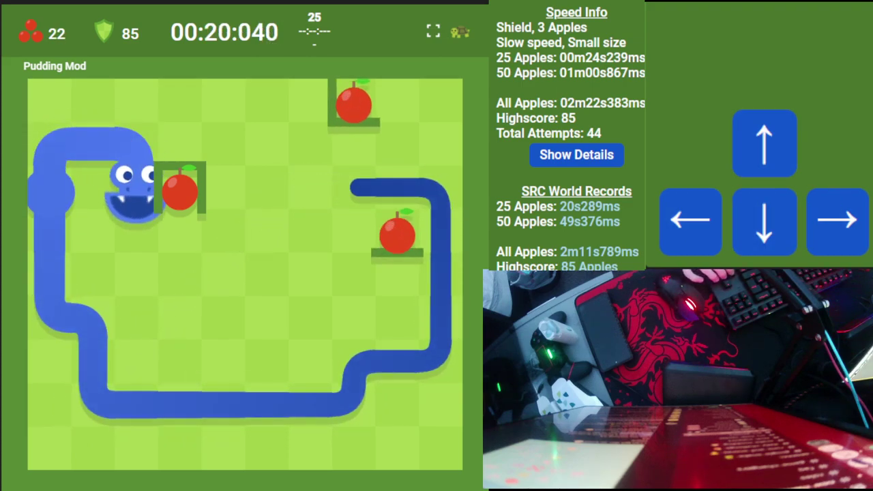
key("Right")
key("Down")
key("Left")
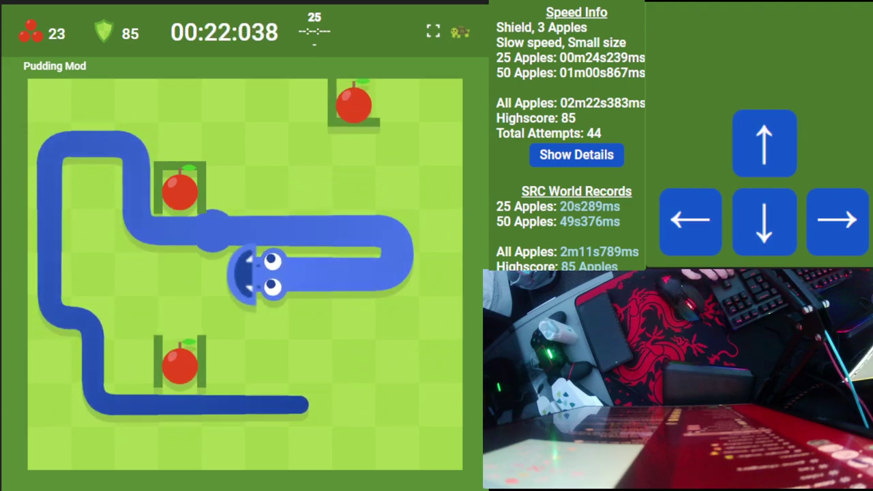
Step: Weave down and right to eat apples, then climb the right edge and head left along the top
key("Down")
key("Right")
key("Up")
key("Right")
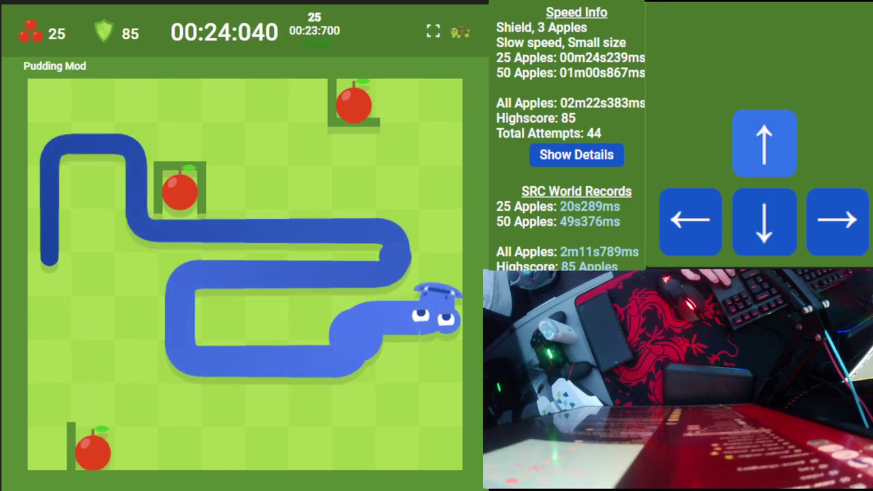
key("Up")
key("Left")
key("Down")
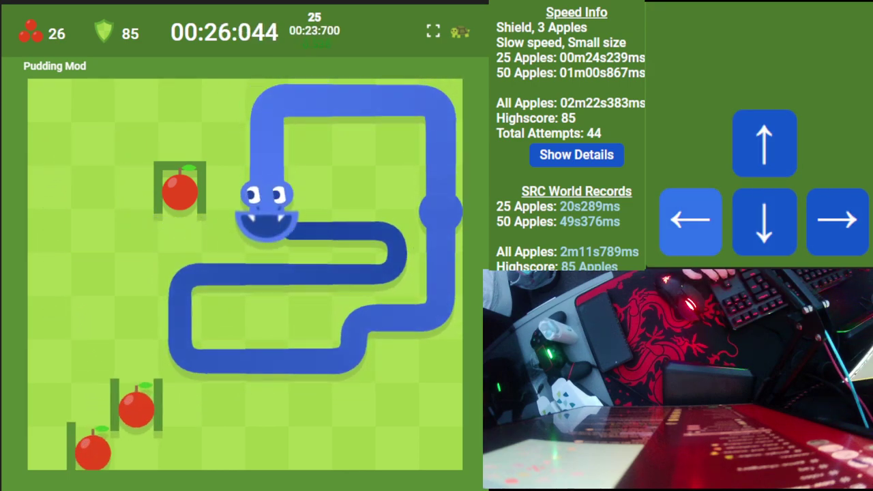
key("Left")
key("Up")
key("Down")
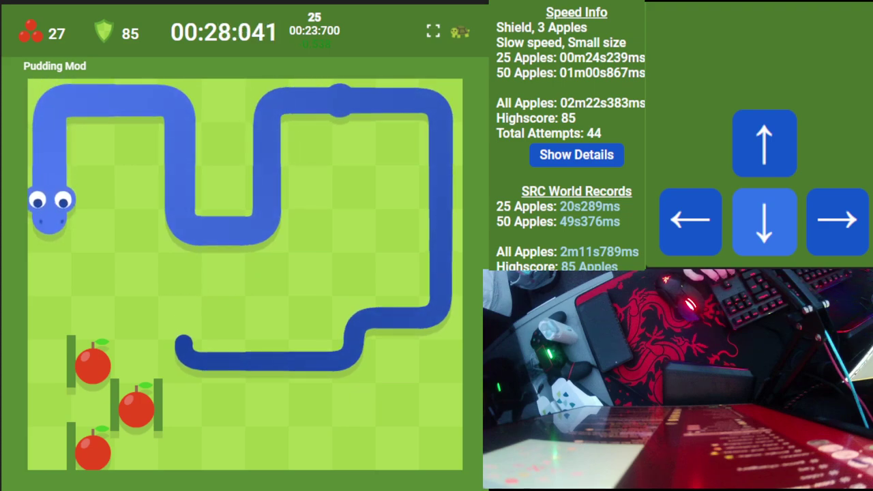
Step: Step the snake down and up through the stacked apples, bringing the count to 32
key("Right")
key("Down")
key("Right")
key("Up")
key("Right")
key("Up")
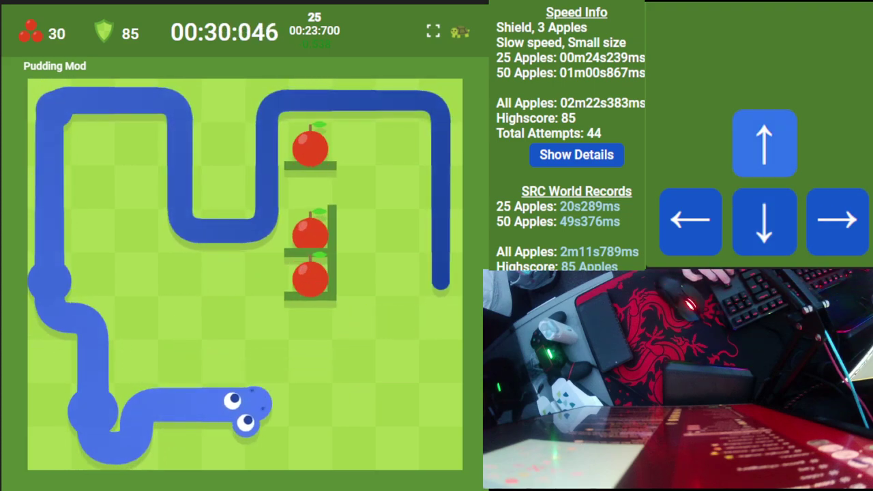
key("Up")
key("Right")
key("Up")
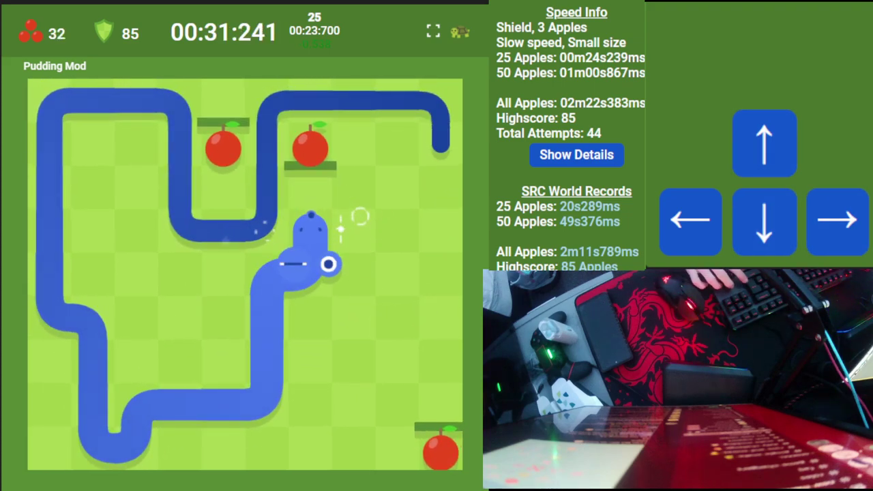
Step: Start the reset snake and steer it through the first apples near the bottom
key("Right")
key("Up")
key("Right")
key("Down")
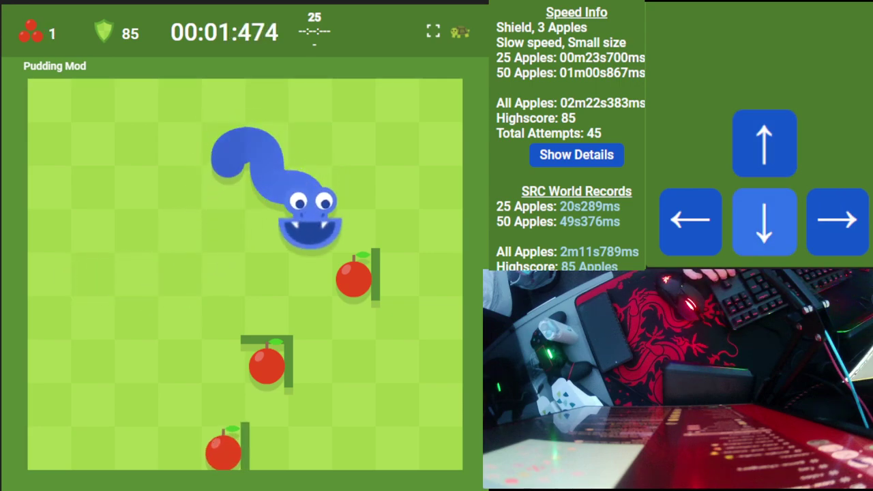
key("Right")
key("Down")
key("Left")
key("Down")
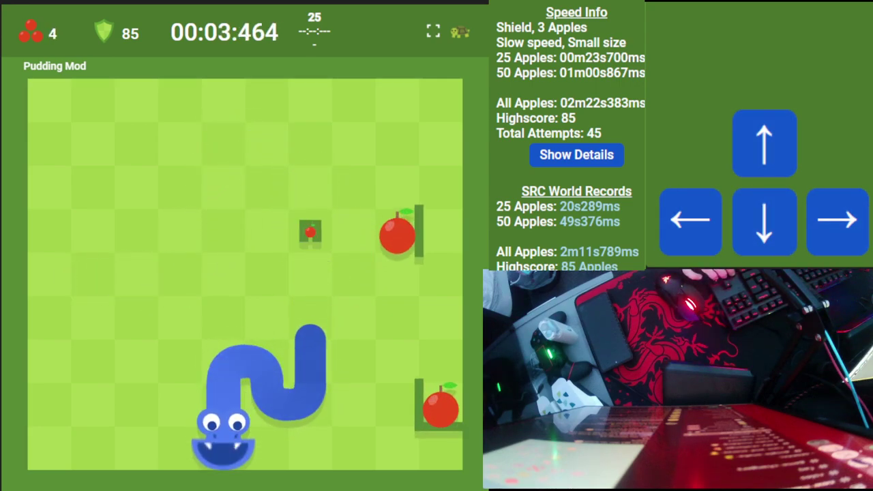
key("Right")
key("Up")
key("Left")
key("Up")
key("Right")
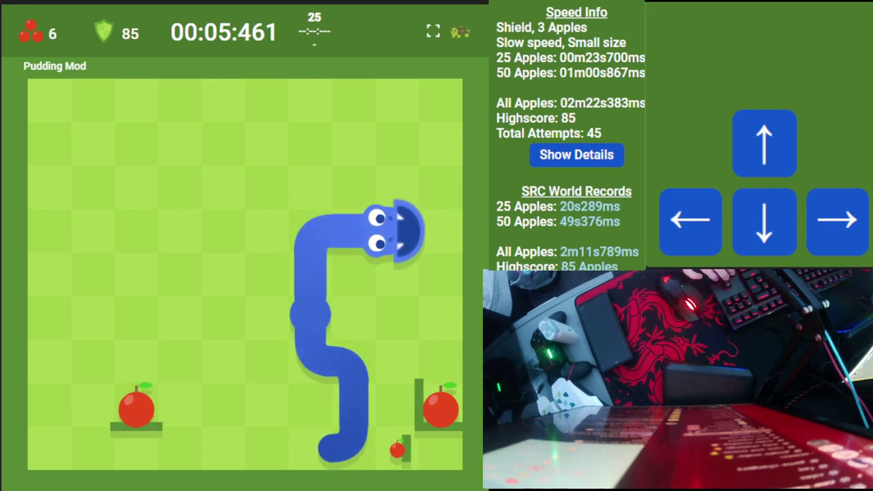
key("Down")
key("Left")
key("Down")
key("Left")
key("Up")
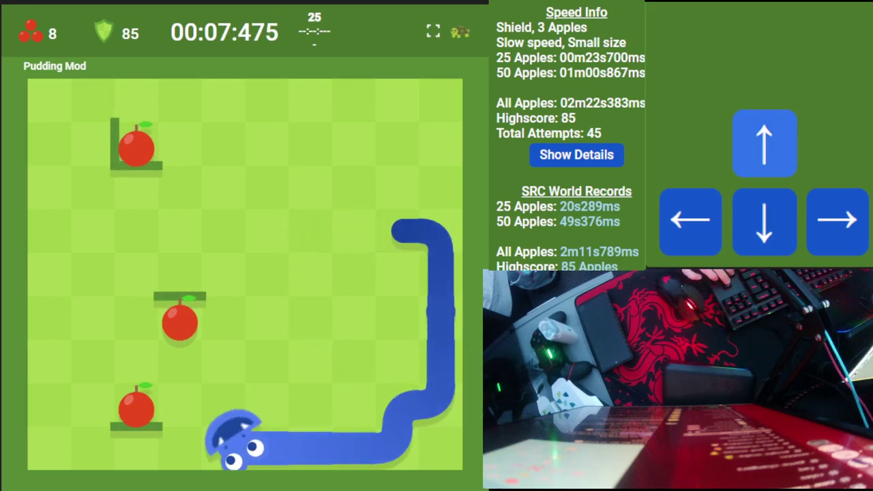
key("Left")
key("Up")
key("Right")
key("Up")
Step: Loop the snake around the board edges, then zigzag down-left through more apples
key("Left")
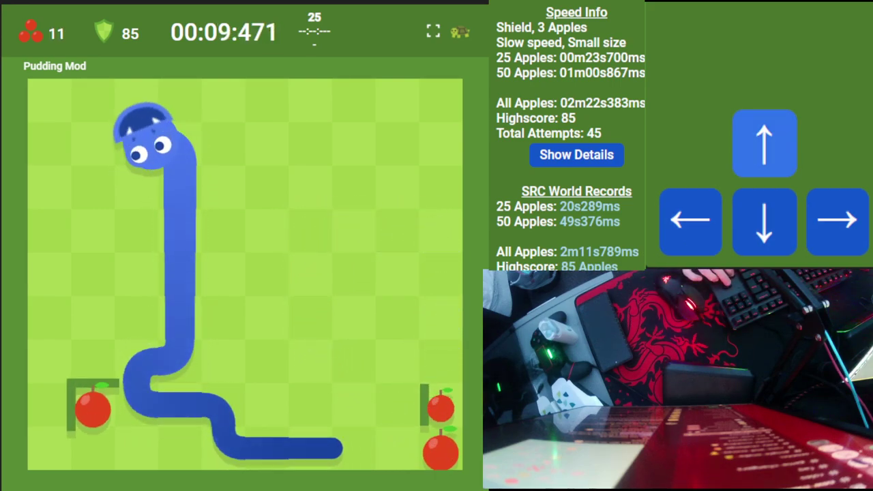
key("Right")
key("Down")
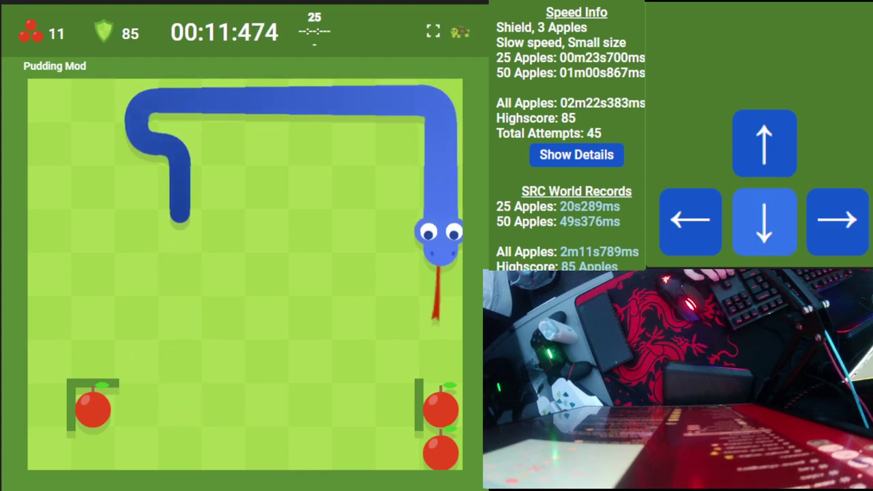
key("Left")
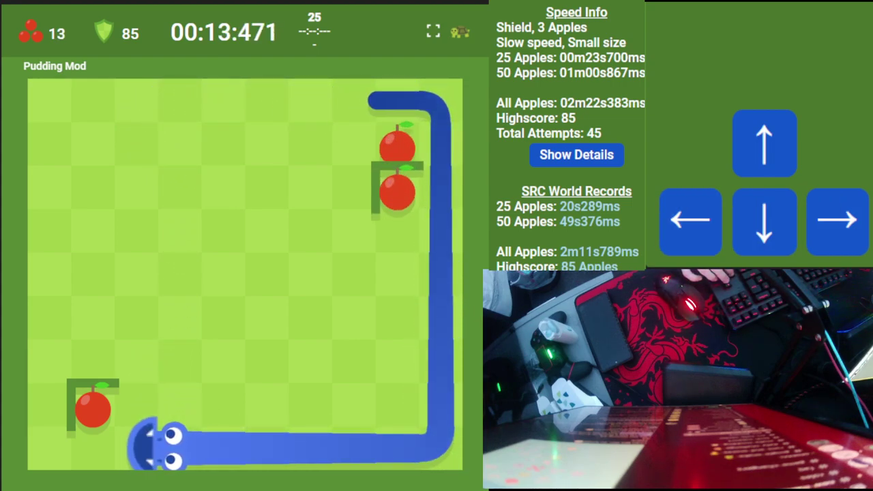
key("Up")
key("Up")
key("Right")
key("Up")
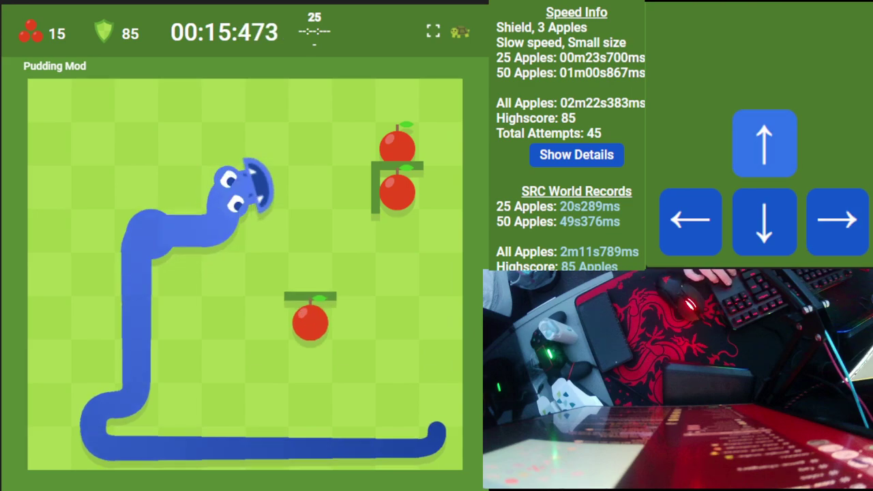
key("Right")
key("Up")
key("Right")
key("Down")
key("Left")
key("Down")
key("Left")
key("Down")
key("Left")
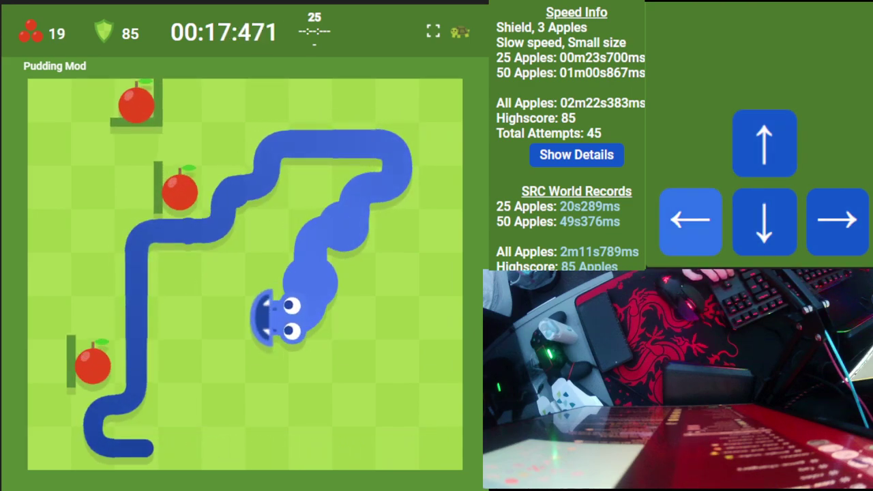
key("Left")
key("Down")
key("Left")
key("Up")
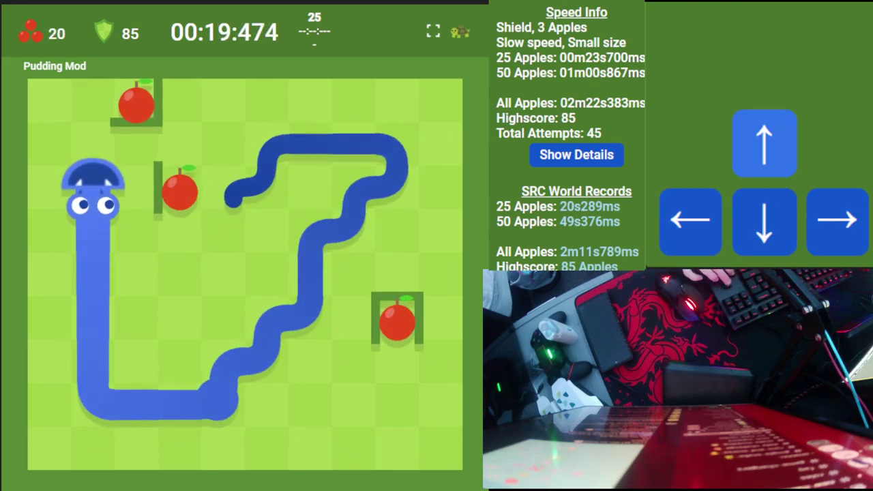
key("Right")
key("Down")
key("Right")
key("Up")
Step: Zigzag the snake along the top and right side, collecting the next apples
key("Right")
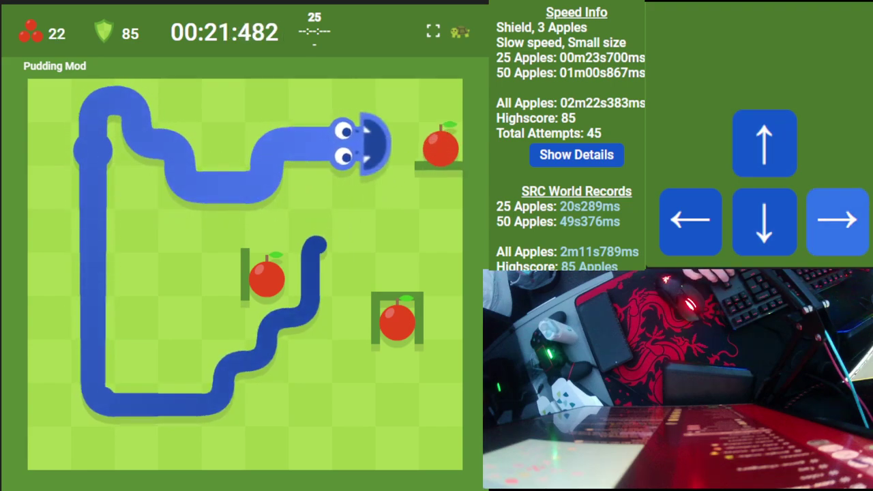
key("Left")
key("Left")
key("Down")
key("Right")
key("Down")
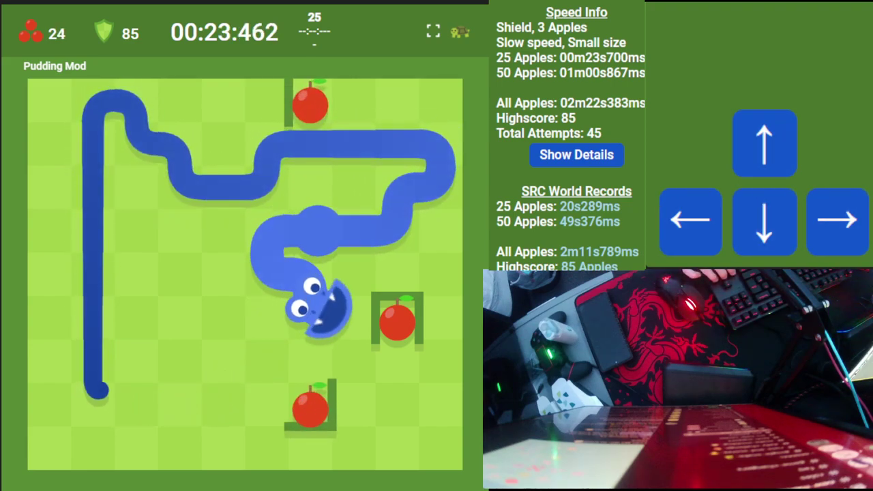
key("Right")
key("Up")
key("Right")
key("Down")
key("Left")
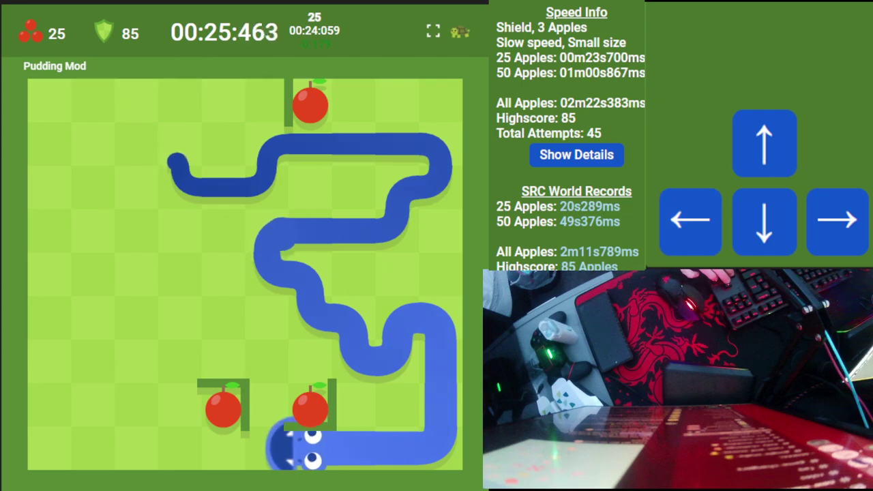
key("Right")
key("Up")
key("Right")
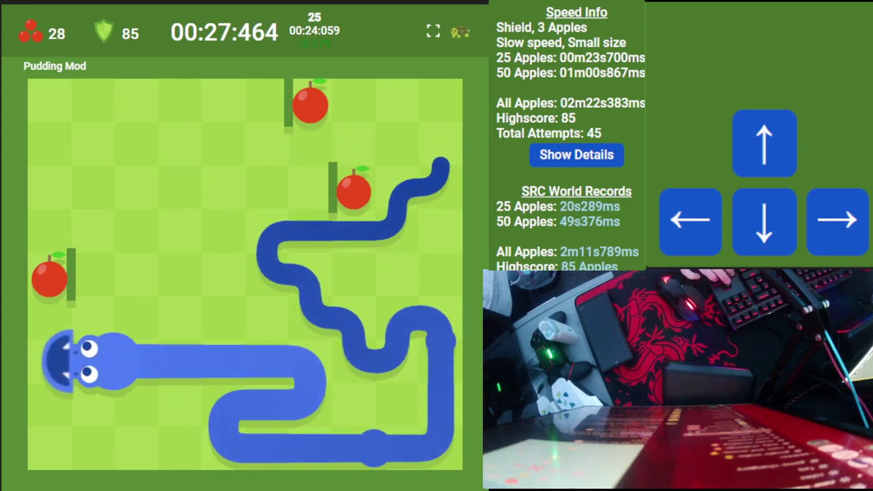
key("Up")
key("Right")
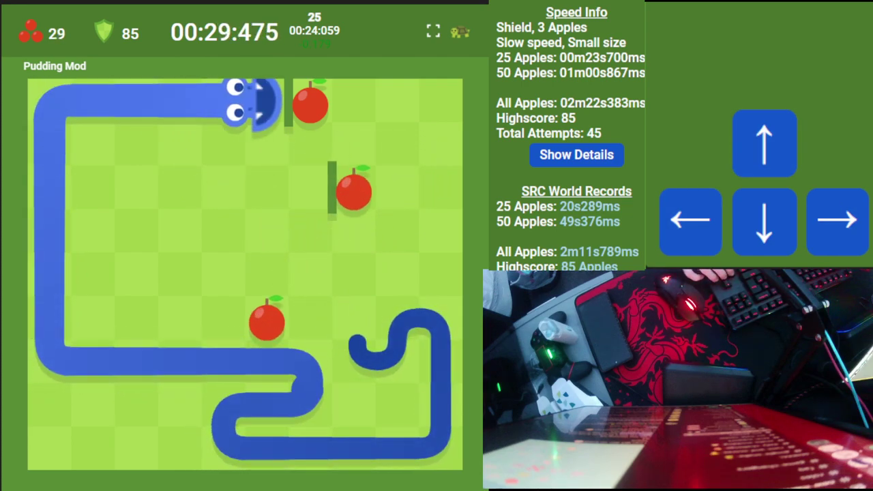
key("Right")
key("Up")
key("Right")
key("Down")
key("Left")
key("Down")
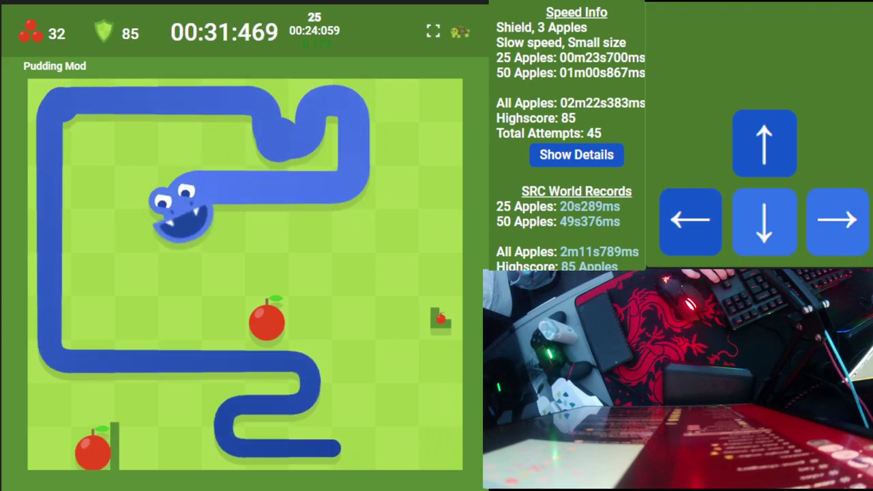
key("Right")
key("Down")
key("Right")
key("Up")
key("Right")
key("Down")
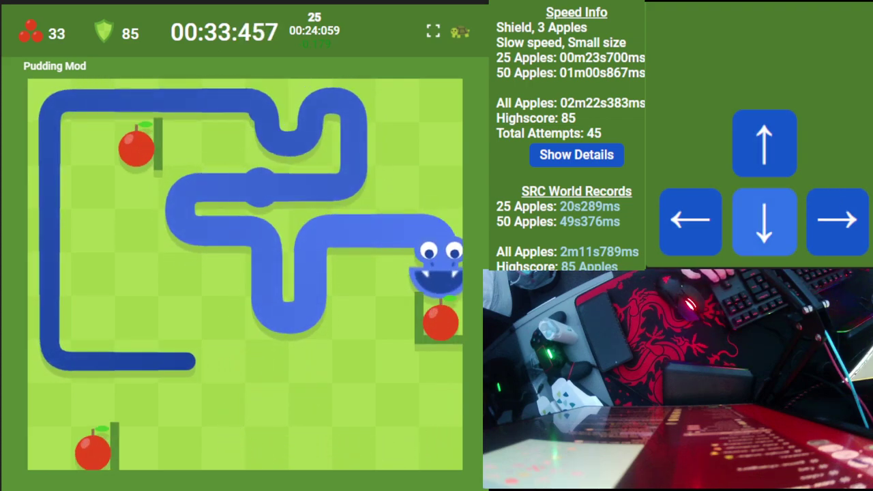
Step: Wind the snake across the top rows, weave along the bottom, and climb the left side
key("Up")
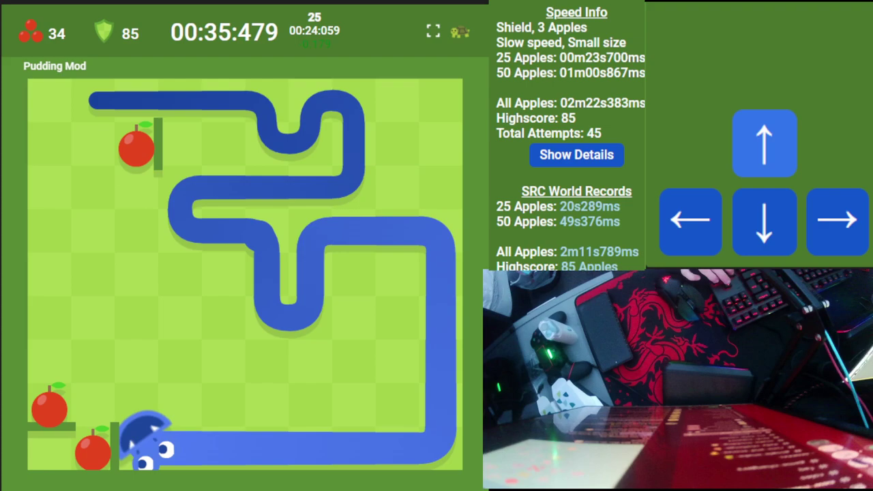
key("Left")
key("Up")
key("Right")
key("Up")
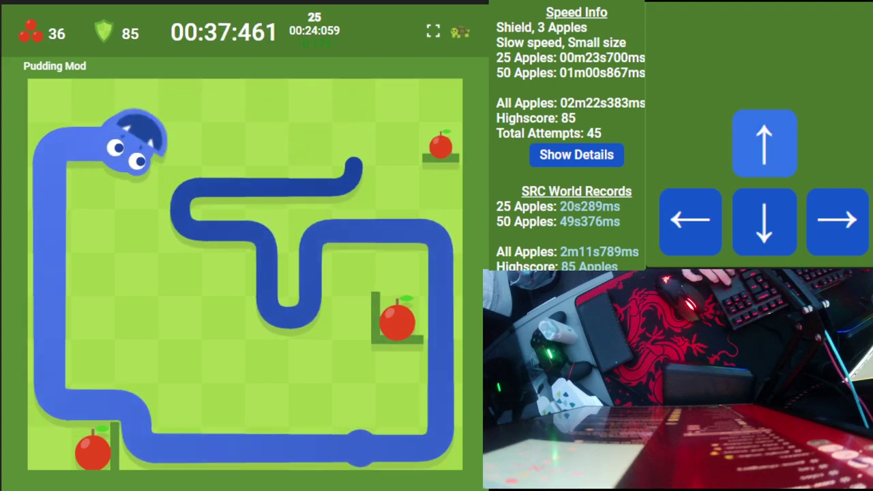
key("Right")
key("Down")
key("Left")
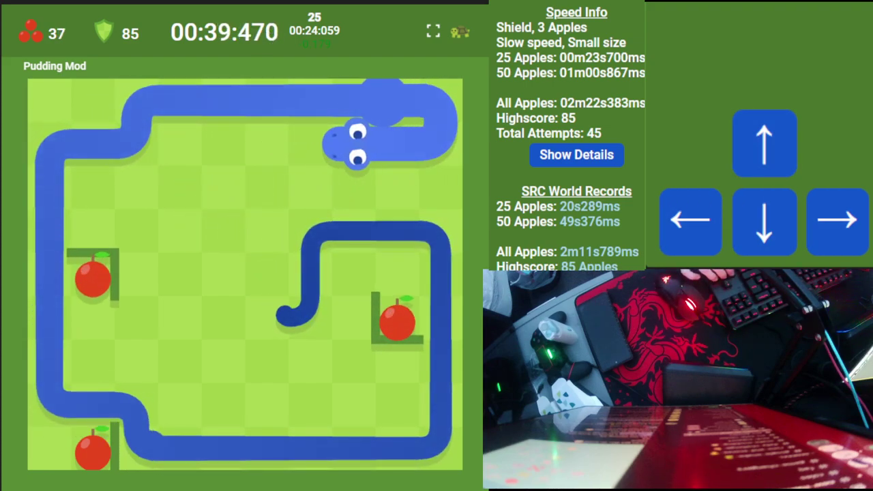
key("Down")
key("Left")
key("Down")
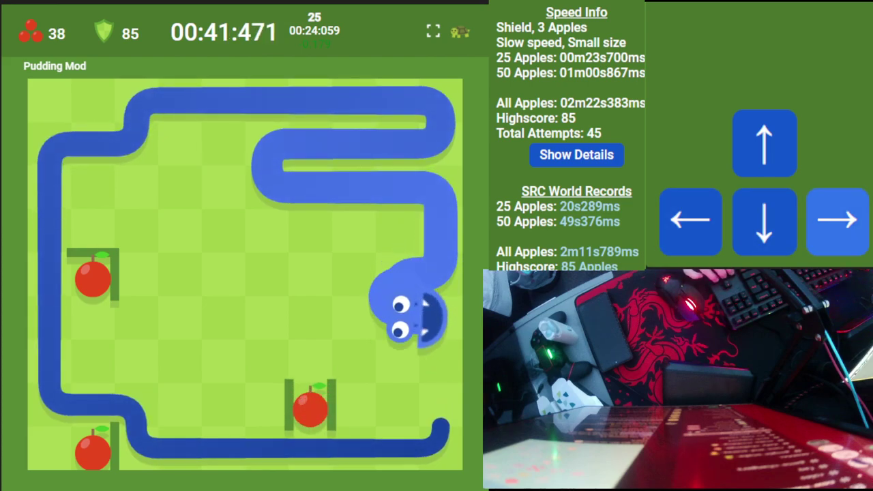
key("Right")
key("Down")
key("Up")
key("Left")
key("Down")
key("Left")
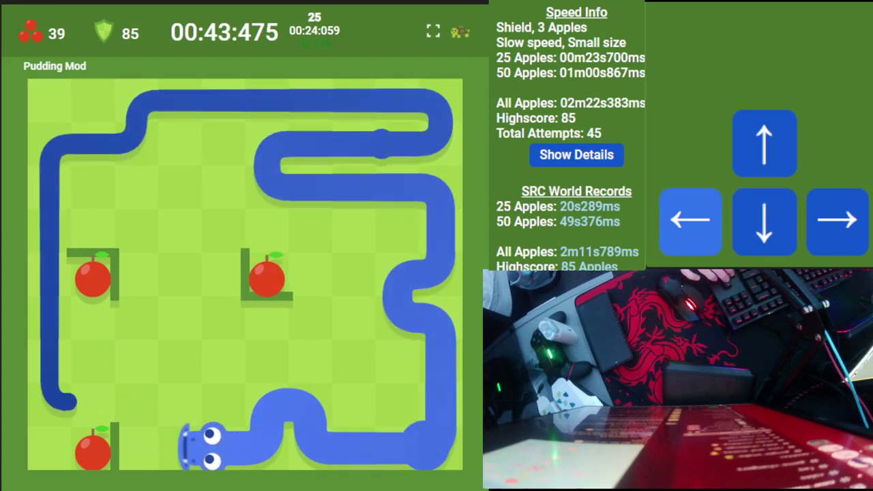
key("Up")
key("Left")
key("Down")
key("Left")
key("Up")
key("Up")
key("Left")
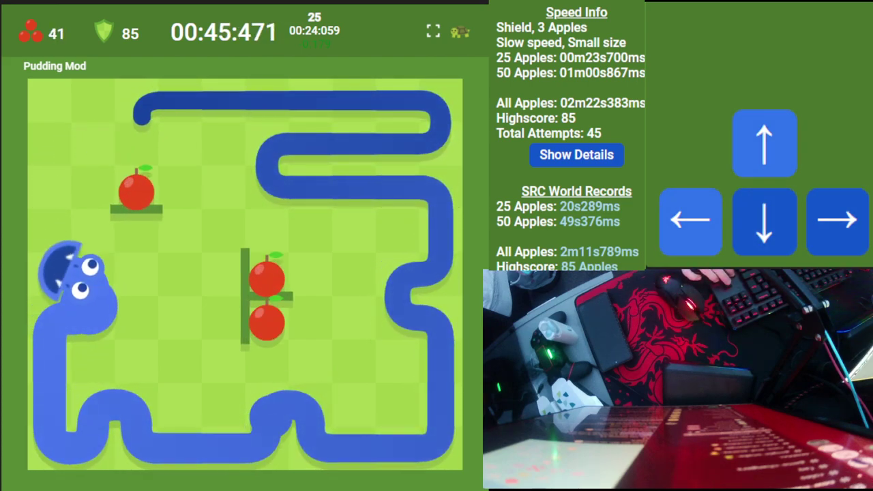
key("Up")
key("Right")
key("Up")
Step: Run through the stacked apples and zigzag the bottom row, reaching 50 apples at 1:01.226
key("Right")
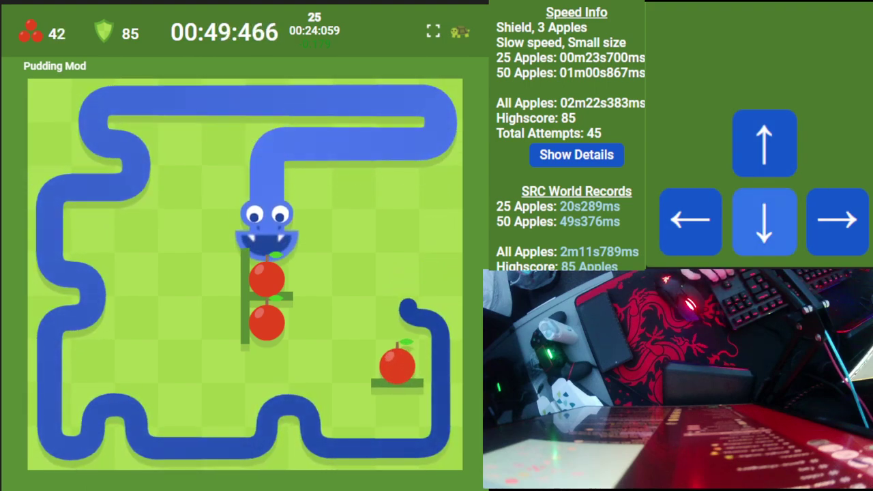
key("Right")
key("Left")
key("Up")
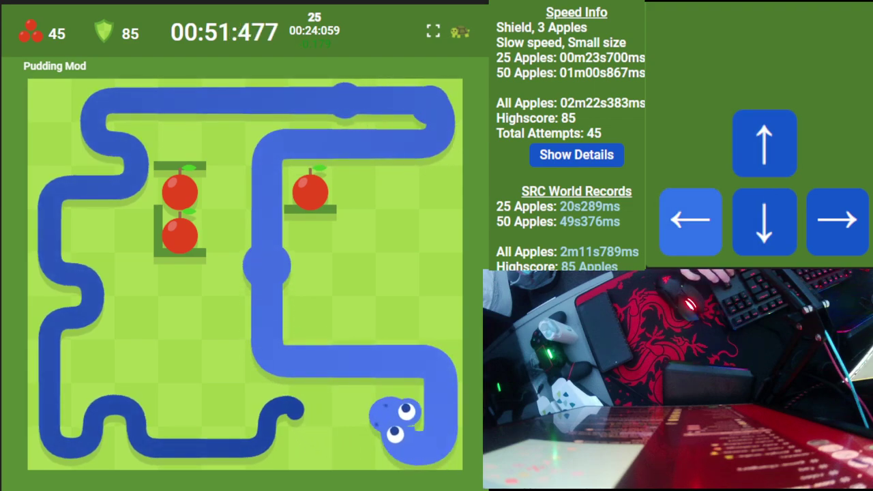
key("Left")
key("Down")
key("Left")
key("Up")
key("Left")
key("Down")
key("Left")
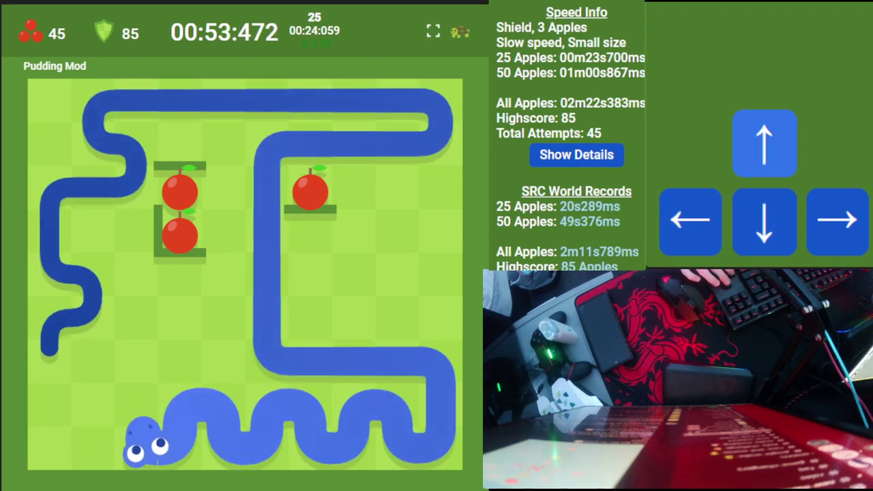
key("Up")
key("Left")
key("Up")
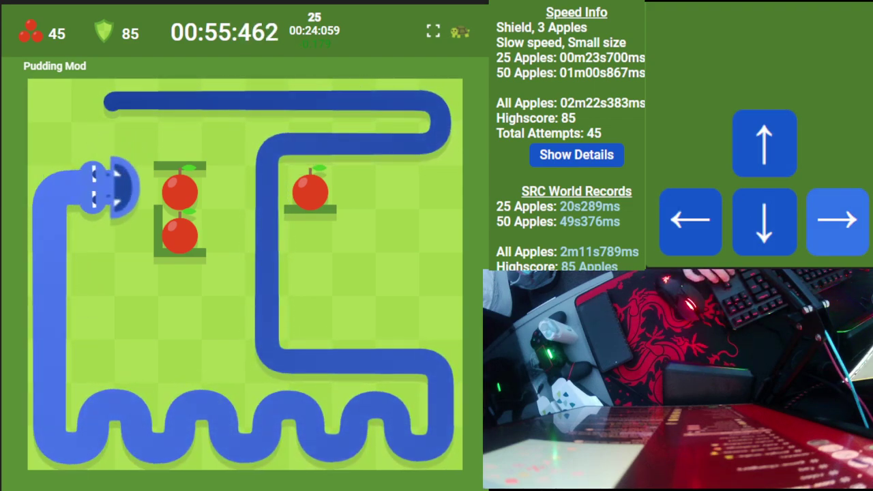
key("Down")
key("Right")
key("Up")
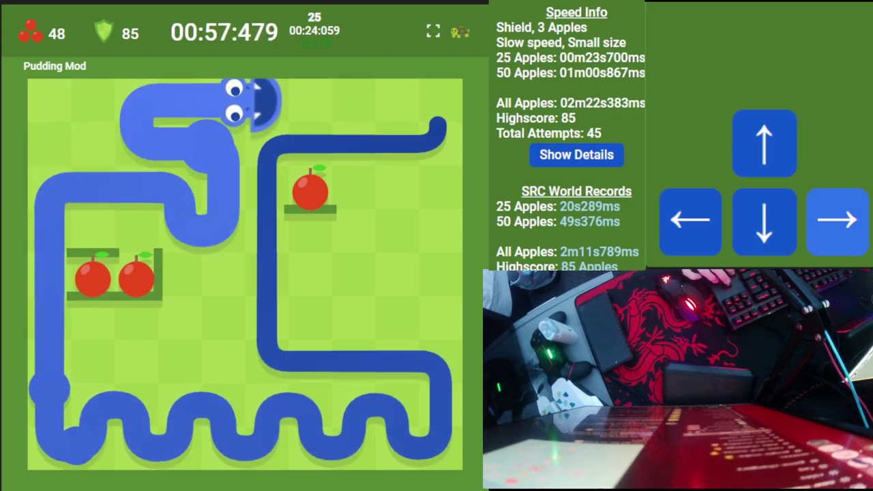
key("Down")
key("Left")
key("Down")
key("Right")
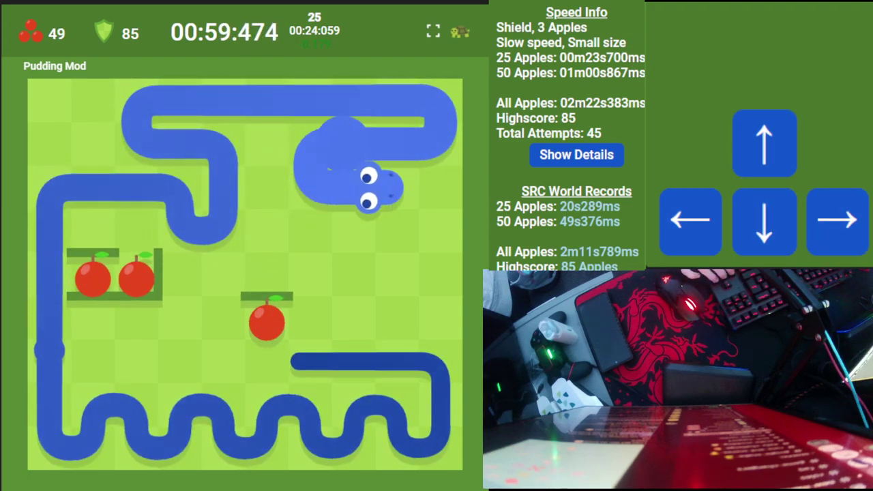
Step: Weave the snake left along the bottom rows toward the 50th apple
key("Right")
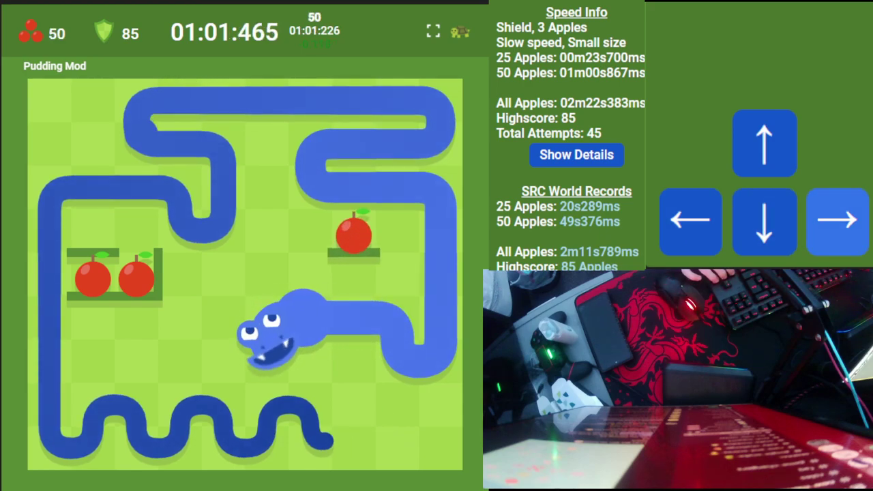
key("Left")
key("Up")
key("Left")
key("Down")
key("Left")
key("Up")
key("Left")
key("Down")
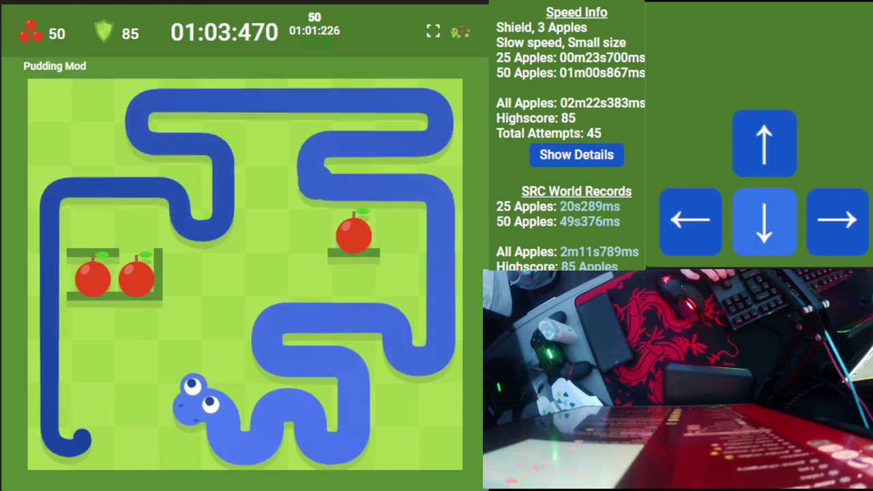
key("Left")
Step: After two apples, loop the snake up, across the top, down the left side, then right
key("Up")
key("Left")
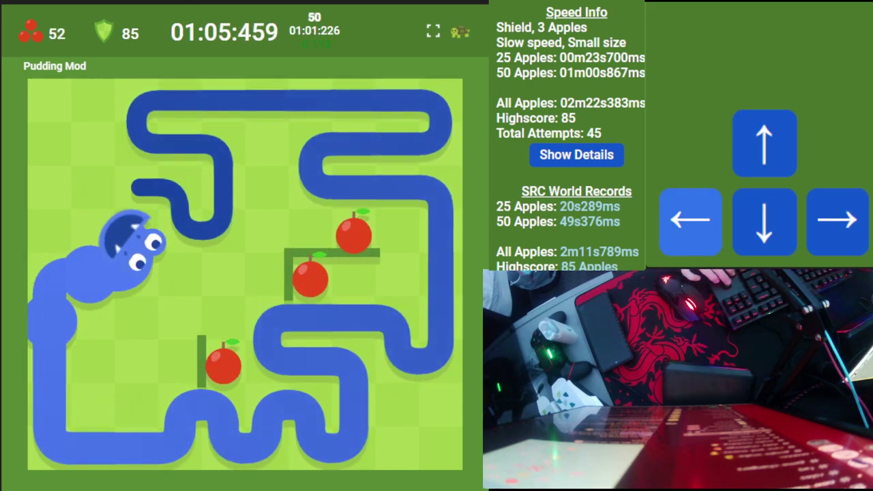
key("Up")
key("Right")
key("Down")
key("Right")
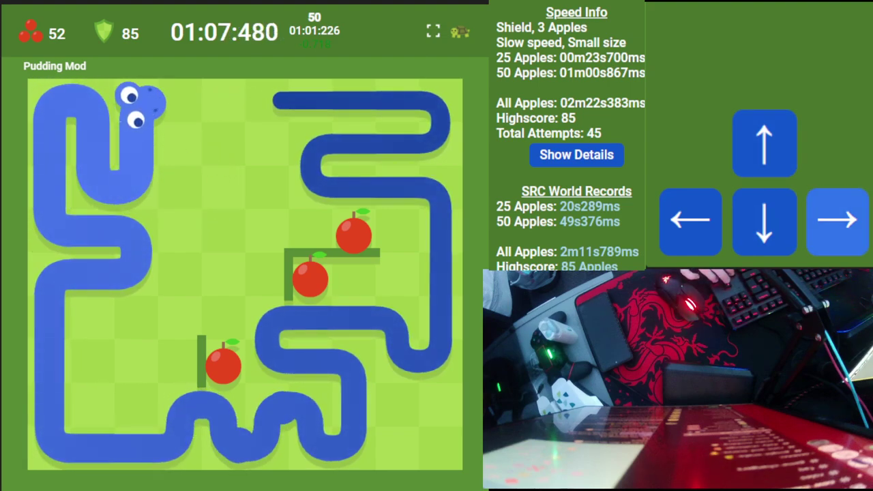
Step: Bring the snake down the right edge and along a row to eat an apple, then up to the top
key("Down")
key("Left")
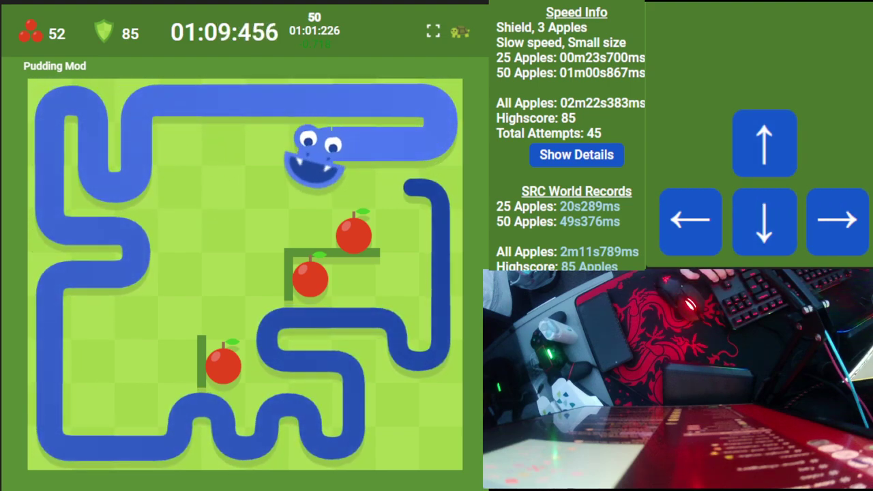
key("Down")
key("Right")
key("Up")
key("Right")
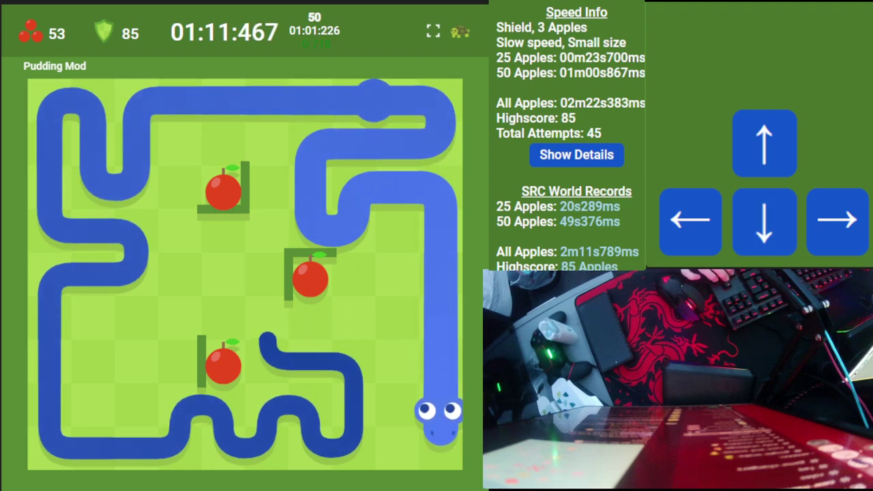
Step: Drop the snake down into an apple and along the bottom into the bottom-left corner
key("Down")
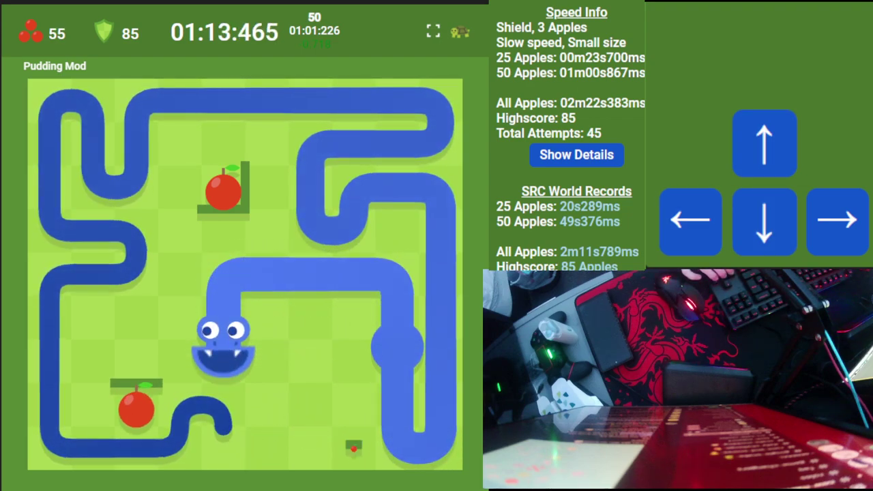
key("Left")
key("Down")
key("Left")
key("Up")
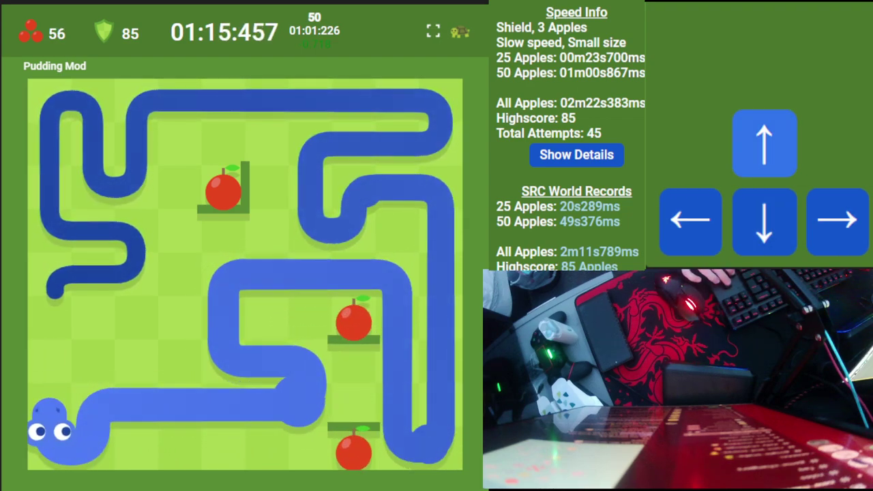
Step: Climb the snake up the left side and swing right to eat an apple
key("Right")
key("Up")
key("Left")
key("Up")
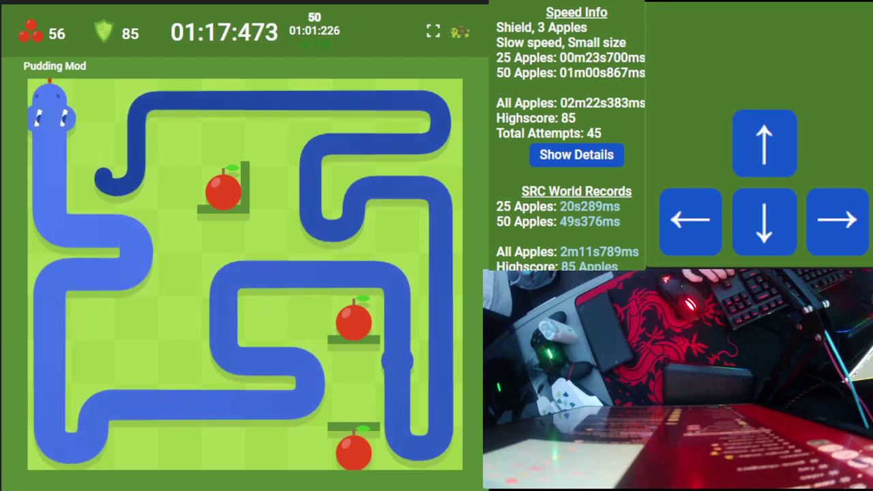
key("Right")
key("Up")
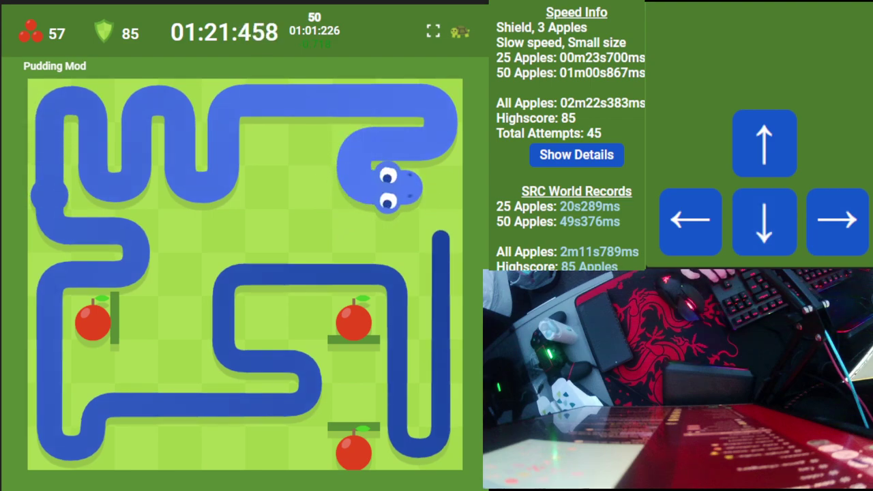
Step: Run the snake along the bottom row, eating apples, then turn back into open space
key("Left")
key("Up")
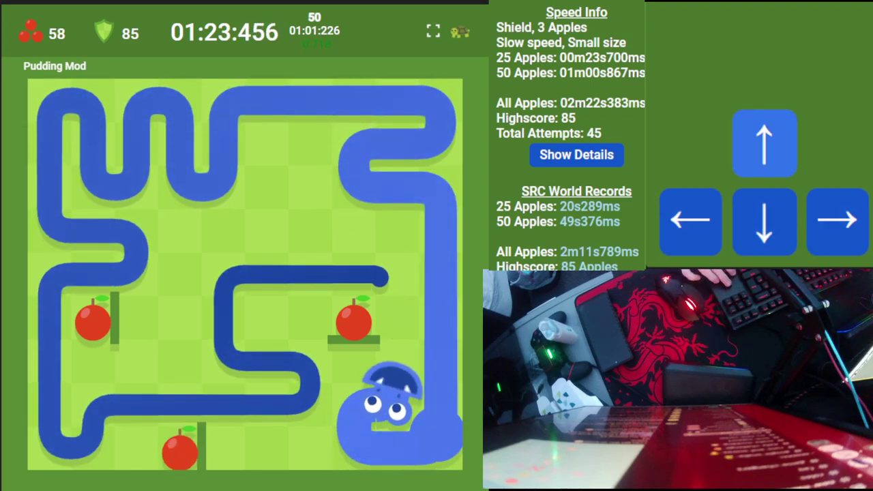
key("Up")
key("Left")
key("Down")
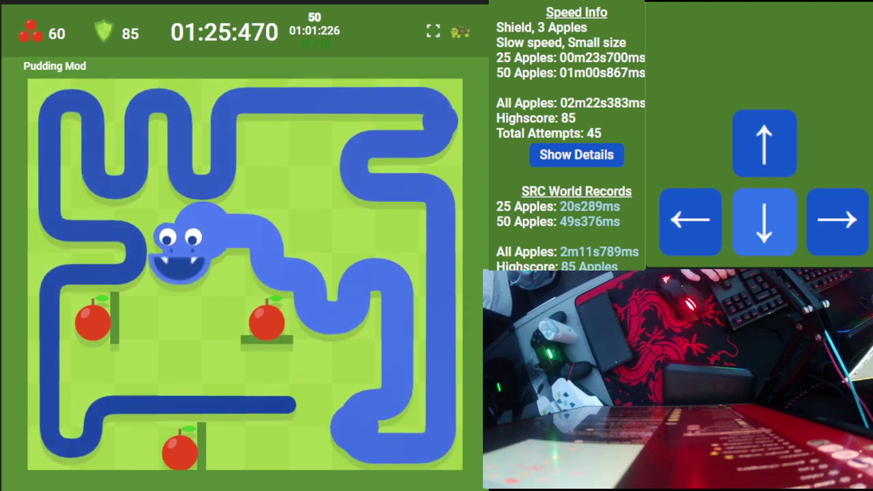
key("Right")
Step: Step the snake down and left to the bottom apple and along the bottom row
key("Down")
key("Right")
key("Down")
key("Left")
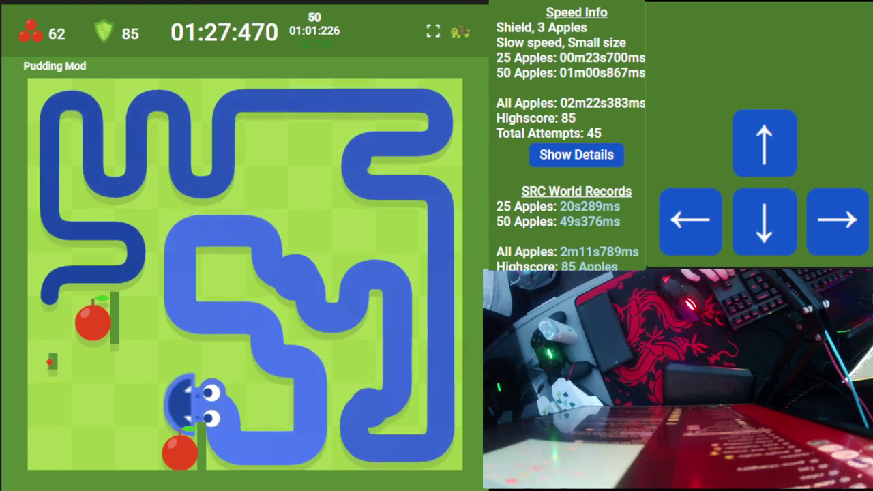
key("Down")
key("Left")
Step: Wind the snake through the lower-left area and up the left side into the third apple
key("Right")
key("Up")
key("Left")
key("Up")
key("Right")
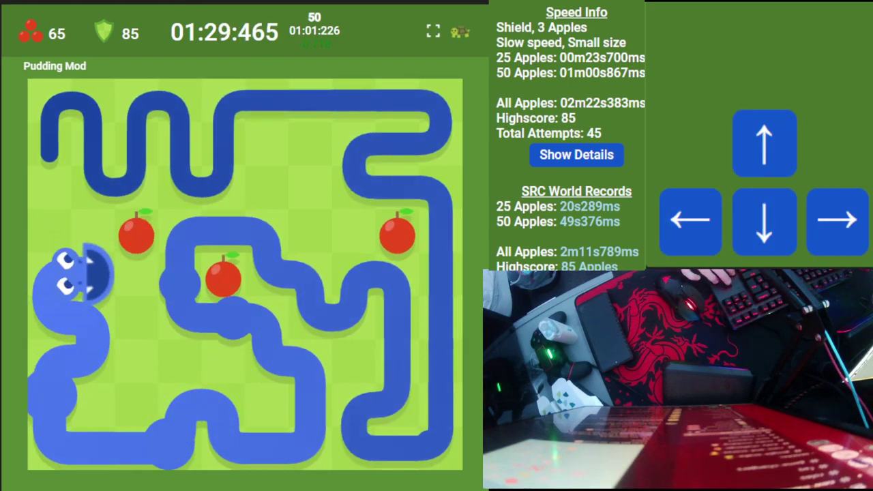
key("Up")
key("Left")
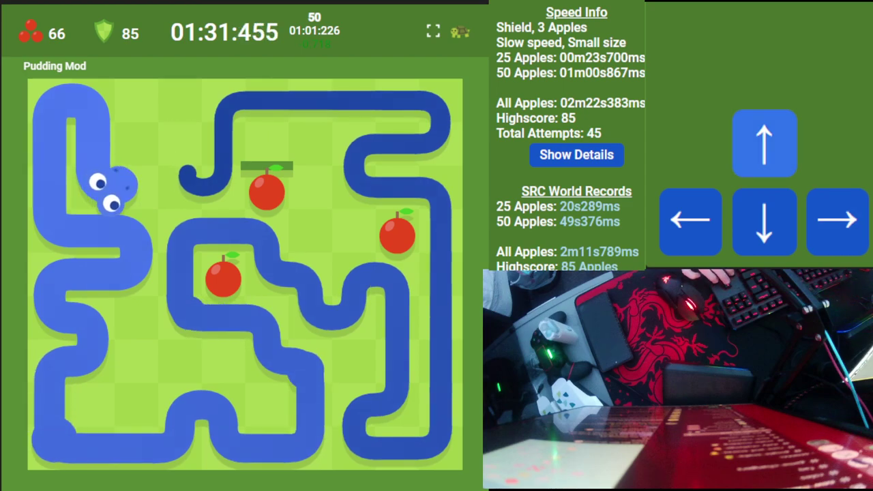
Step: Wind the snake through the top rows to the top apple and down the right side, reaching 68
key("Right")
key("Down")
key("Up")
key("Left")
key("Up")
key("Right")
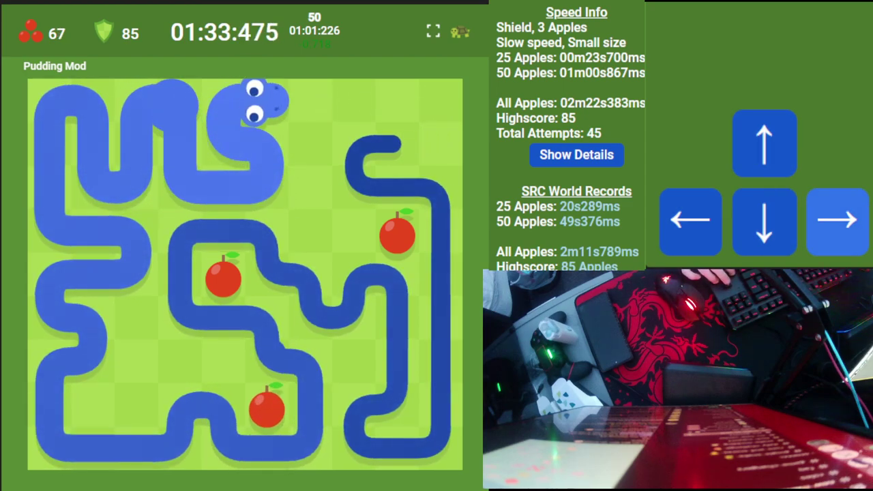
key("Down")
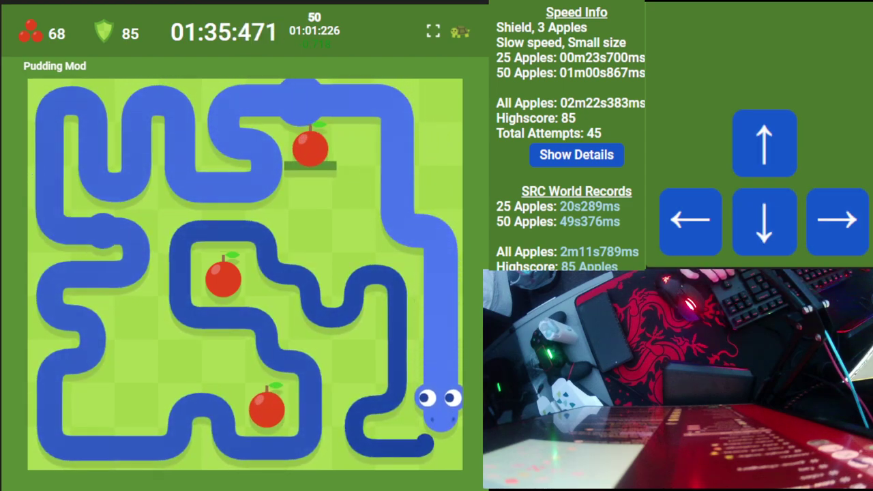
Step: Lift the snake off the bottom row and weave it upward through the gap
key("Up")
key("Right")
key("Up")
key("Left")
key("Up")
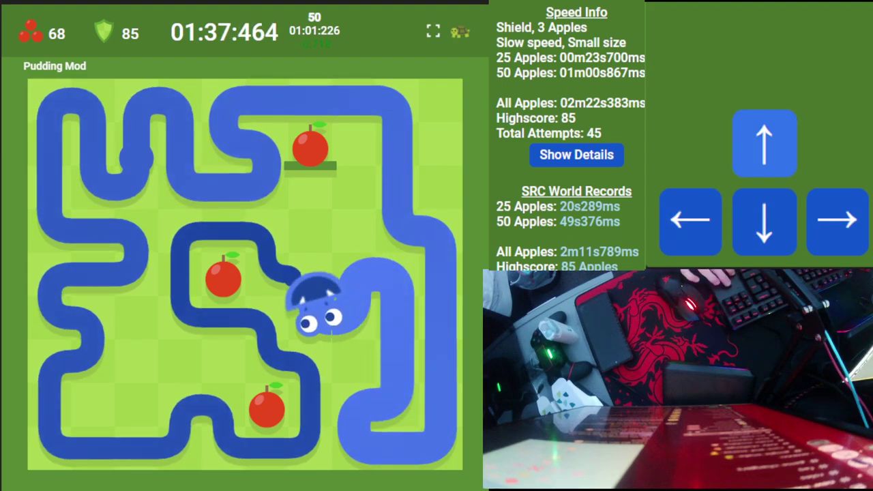
Step: Wind the snake through the middle apple and down to eat the bottom apple
key("Left")
key("Up")
key("Left")
key("Down")
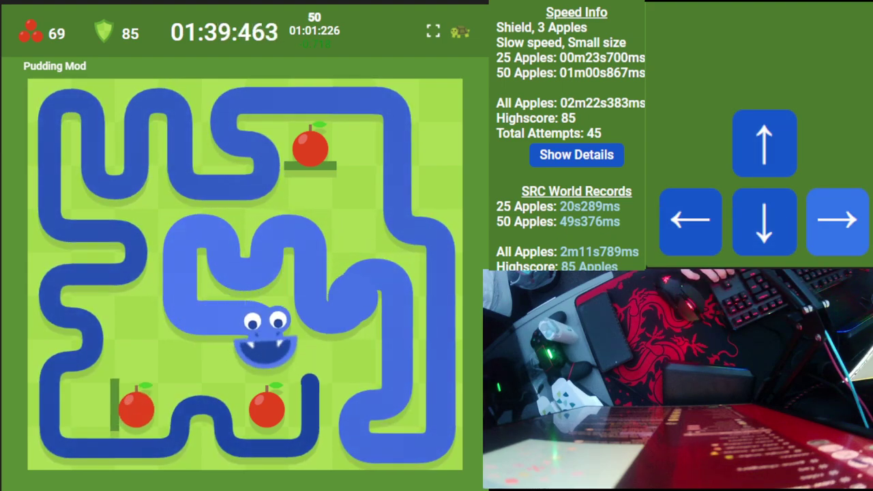
key("Down")
key("Left")
Step: Zigzag the snake left along the bottom, eating the two bottom apples
key("Up")
key("Left")
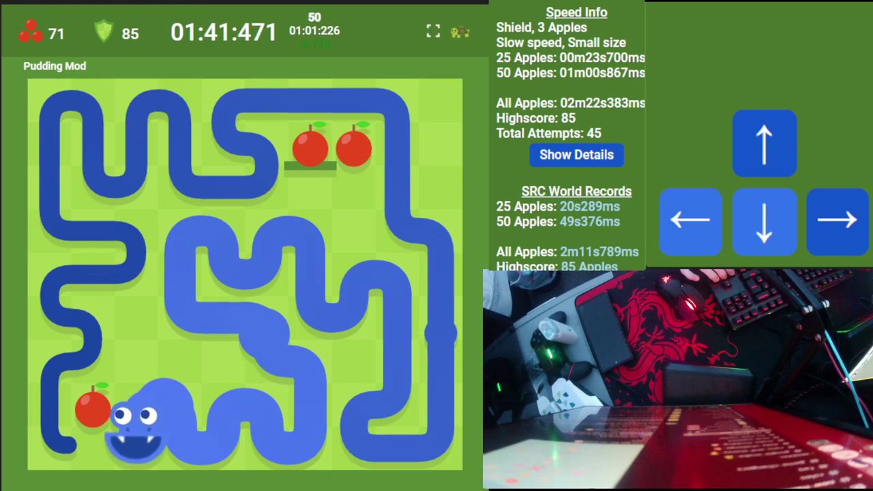
key("Down")
key("Left")
key("Up")
key("Right")
key("Up")
Step: Work the snake along the left wall and back up the left column
key("Left")
key("Up")
key("Right")
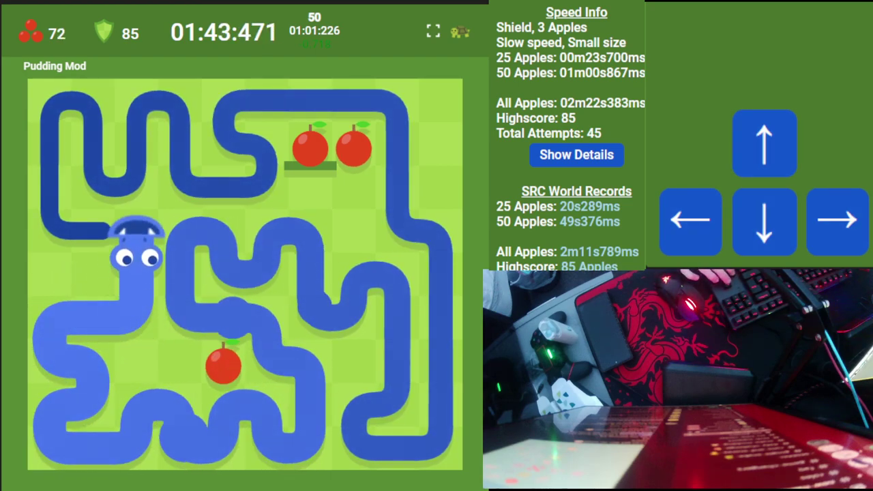
key("Down")
key("Left")
key("Up")
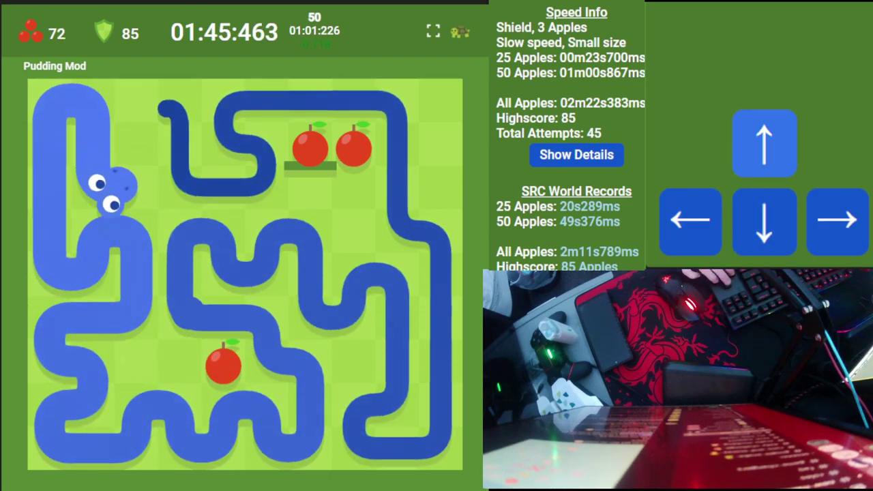
Step: Dip the snake down for two apples and run it right to the top apple
key("Down")
key("Right")
key("Up")
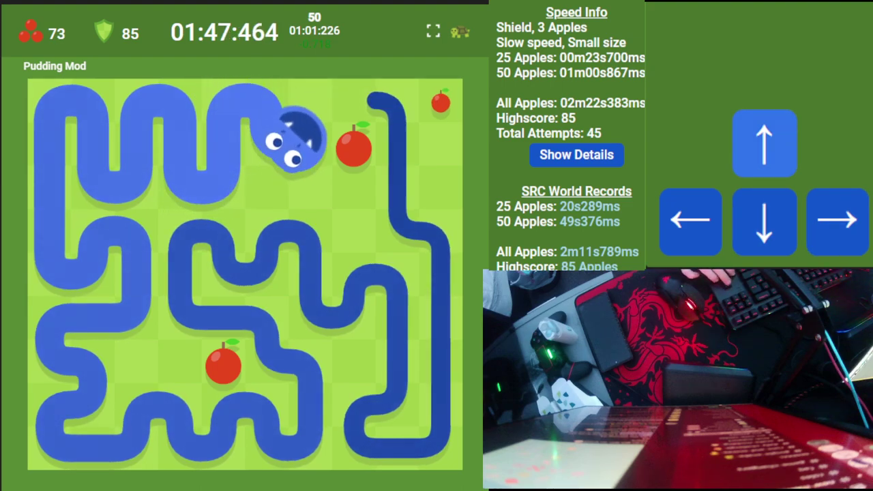
key("Right")
key("Down")
key("Right")
key("Down")
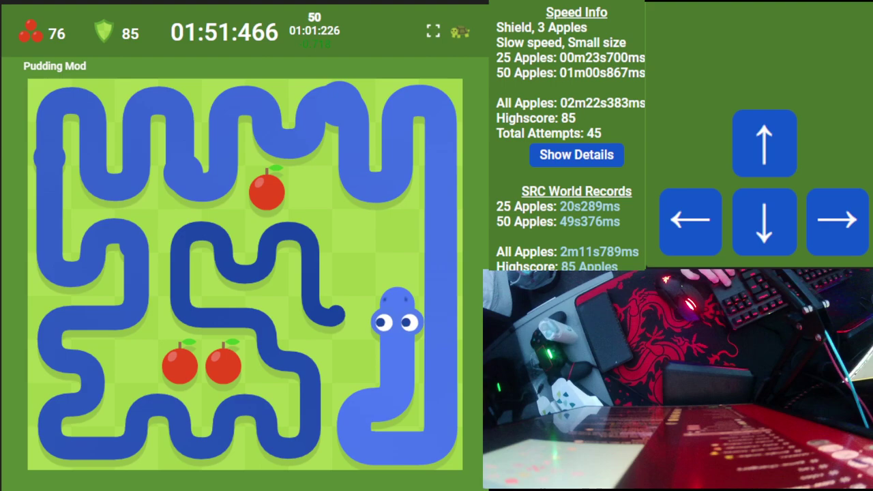
Step: Bring the snake down from the column top and wind it through the open area
key("Down")
key("Left")
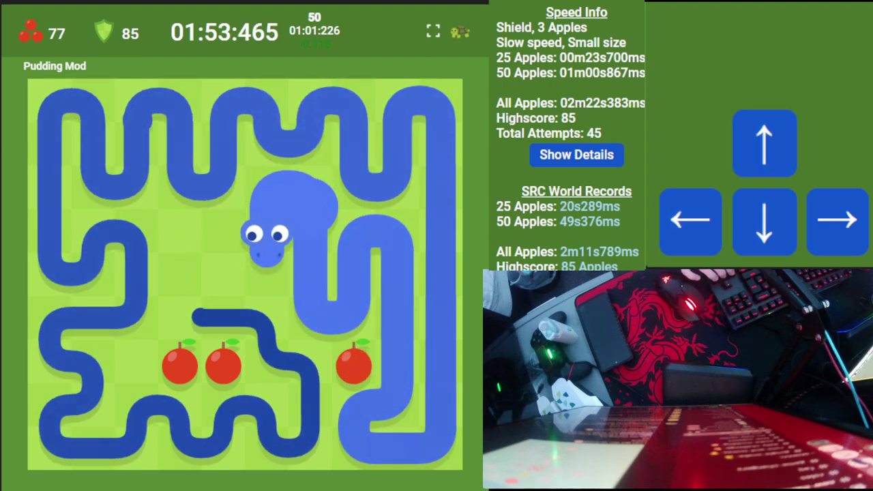
key("Up")
key("Left")
key("Down")
key("Right")
key("Up")
Step: Drop the snake through the lower apples and along the bottom into the bottom-left corner
key("Right")
key("Down")
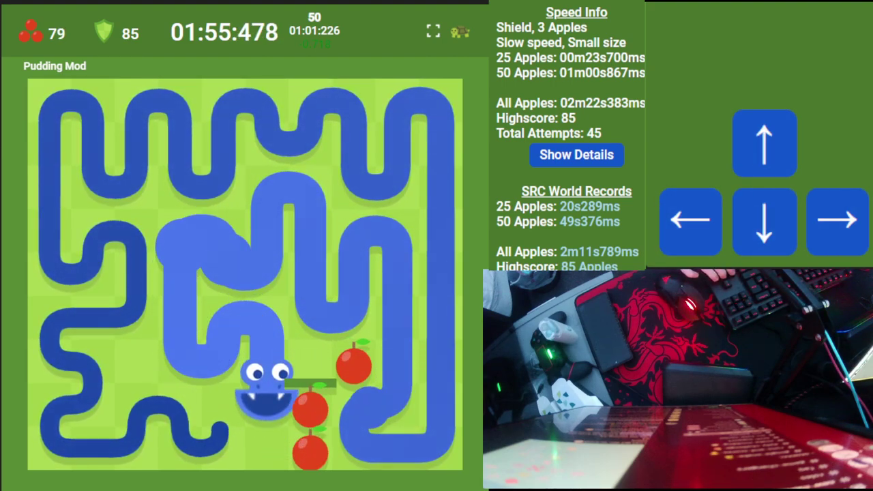
key("Down")
key("Left")
key("Left")
key("Down")
key("Left")
key("Right")
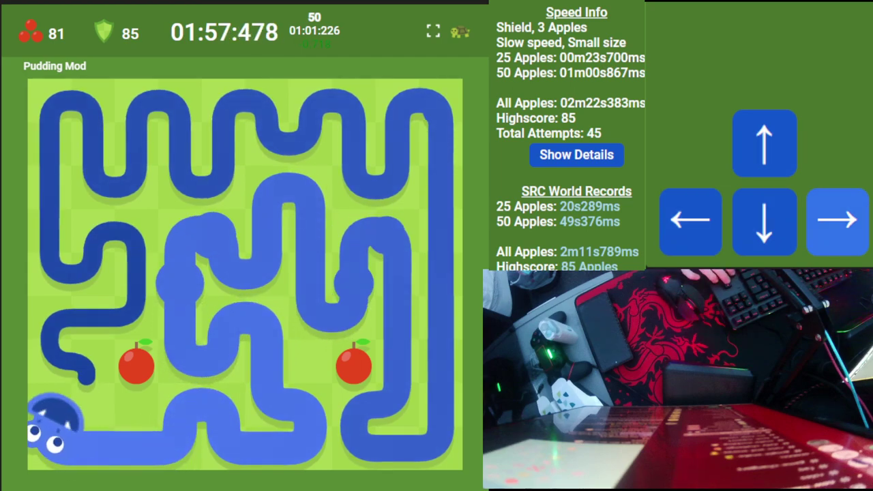
Step: Wind the snake up from the corner into an apple and up the left side
key("Up")
key("Left")
key("Up")
key("Right")
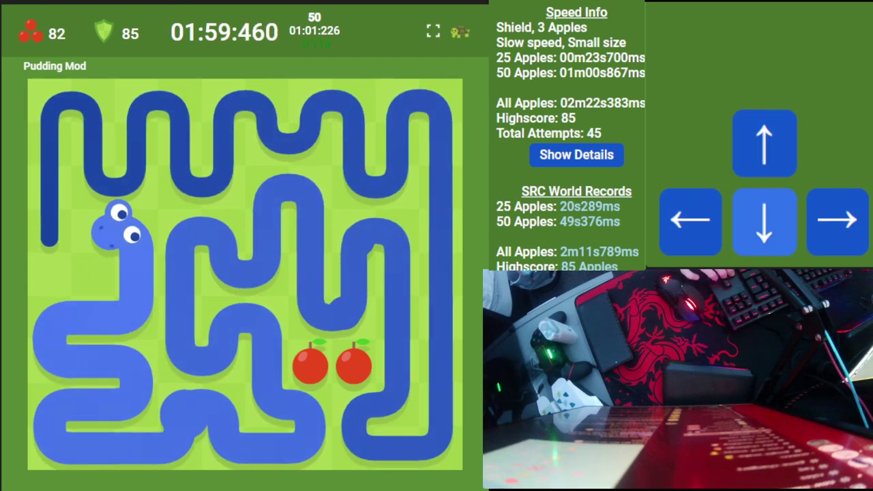
key("Left")
key("Up")
Step: Zigzag the snake rightward across the top rows
key("Right")
key("Down")
key("Right")
key("Up")
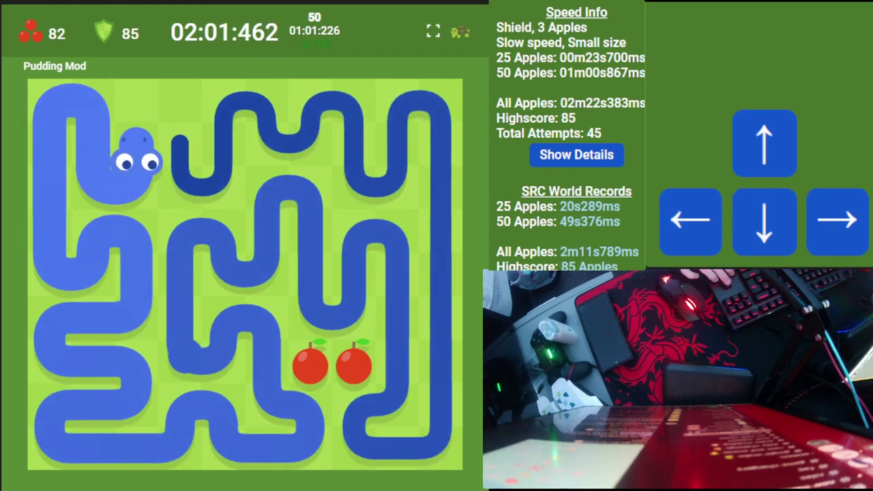
key("Right")
key("Down")
key("Right")
key("Up")
Step: Finish the top zigzag at the right edge, then bring the snake down toward the last apples
key("Right")
key("Down")
key("Right")
key("Up")
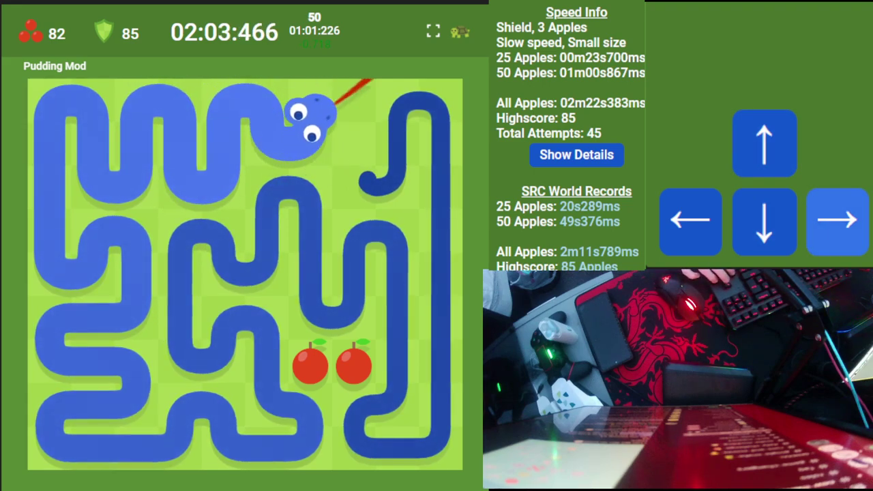
key("Right")
key("Down")
key("Right")
key("Up")
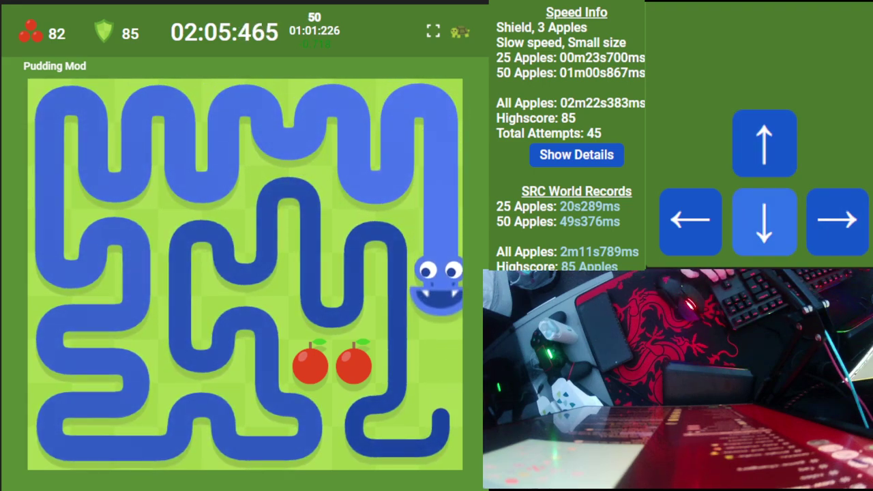
key("Up")
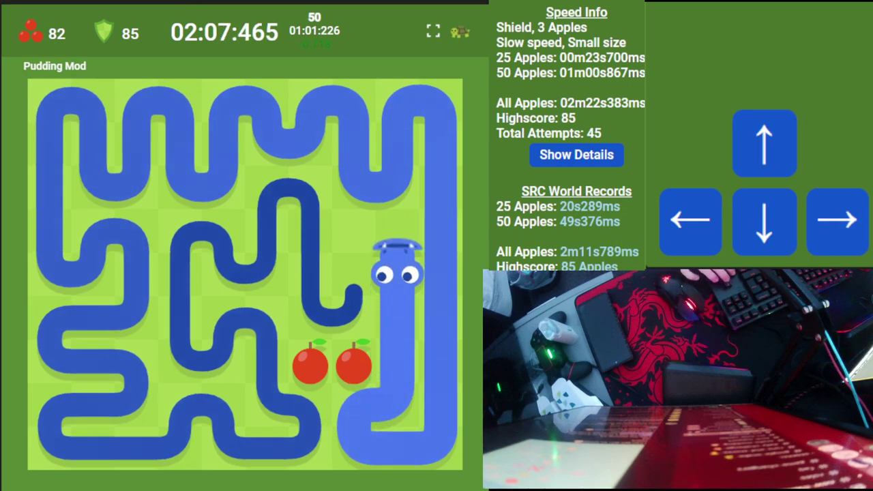
key("Left")
key("Down")
Step: Turn the snake left then up to eat the 85th and final apple
key("Left")
key("Up")
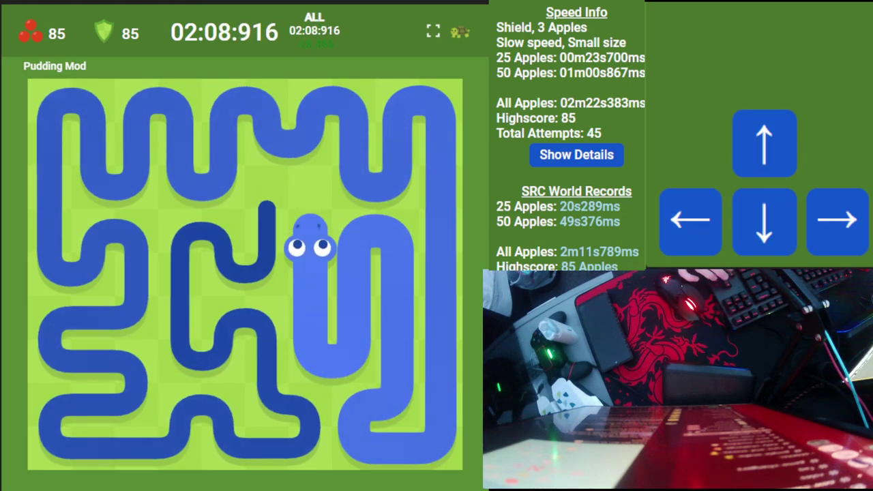